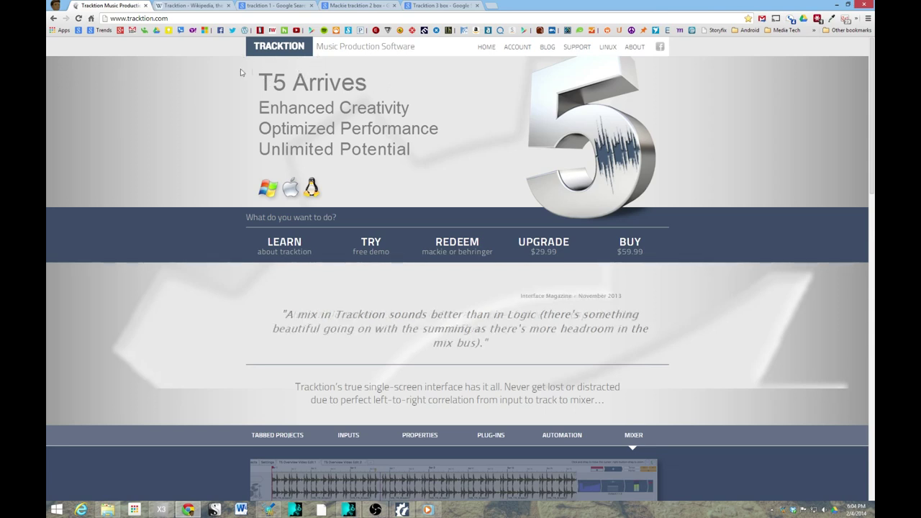
Switch to the Wikipedia 'Tracktion' article to read its History section.
{"action": "left_click", "coordinate": [193, 6]}
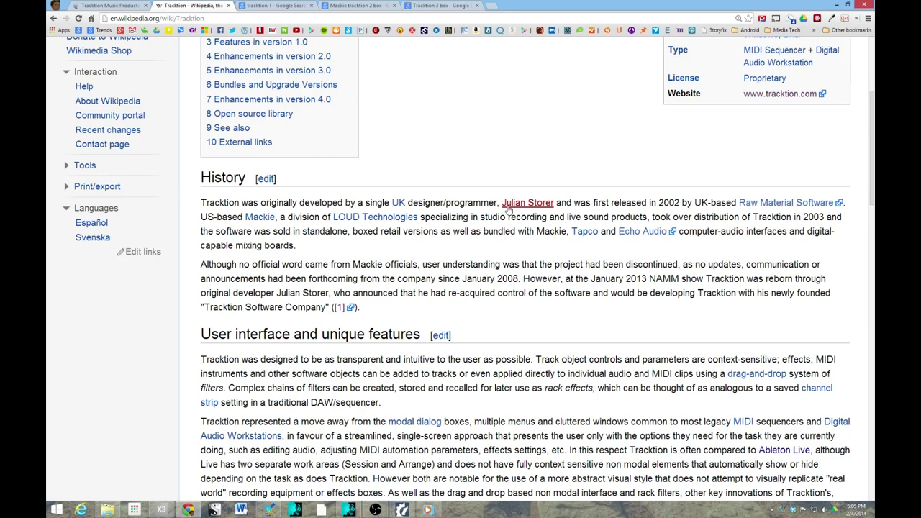
Browse the Tracktion 1, Mackie Tracktion 2 and Tracktion 3 box image results, previewing a Tracktion 3 screenshot.
{"action": "key", "text": "ctrl+Tab"}
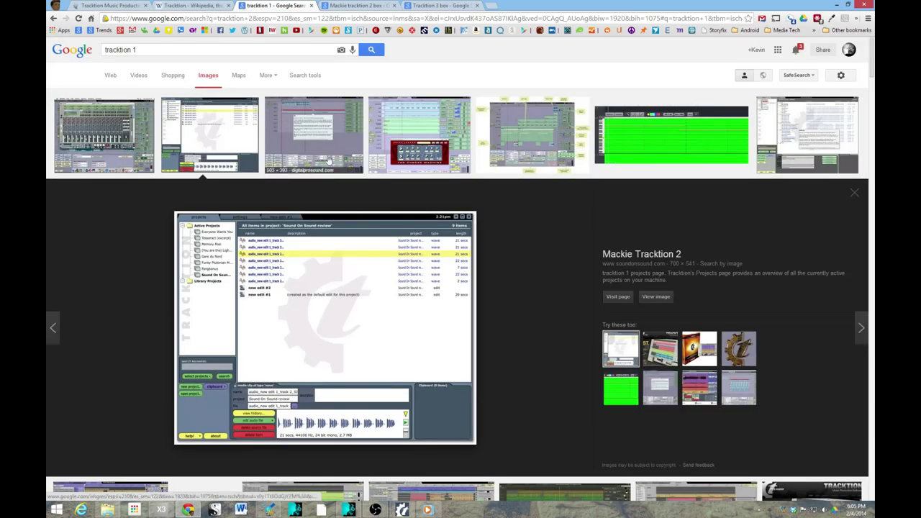
{"action": "left_click", "coordinate": [348, 5]}
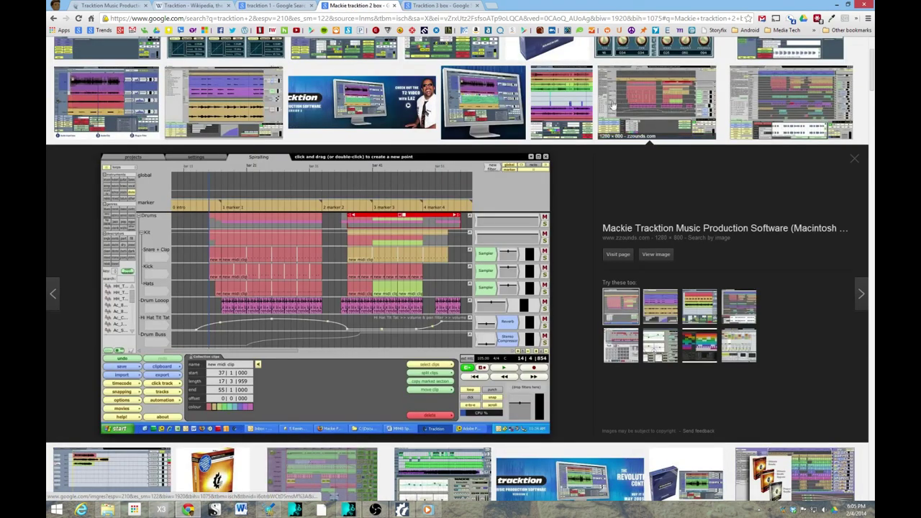
{"action": "left_click", "coordinate": [437, 6]}
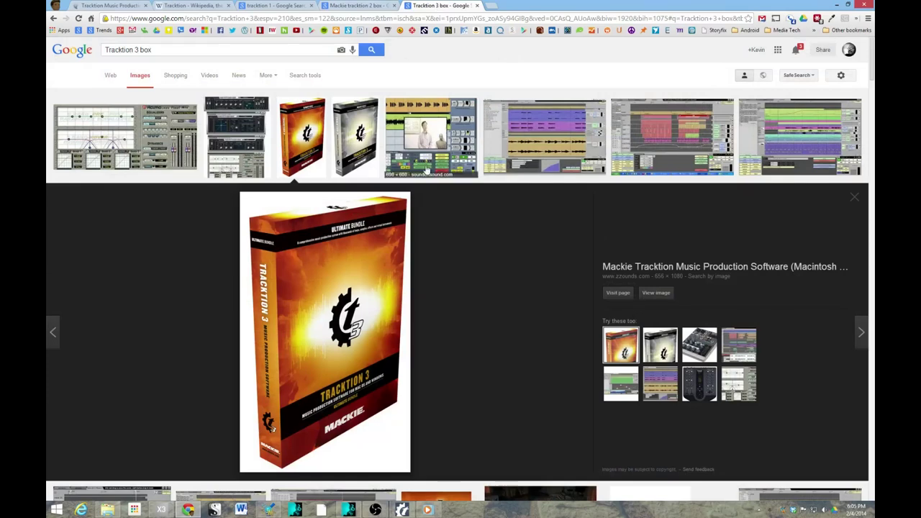
{"action": "left_click", "coordinate": [534, 159]}
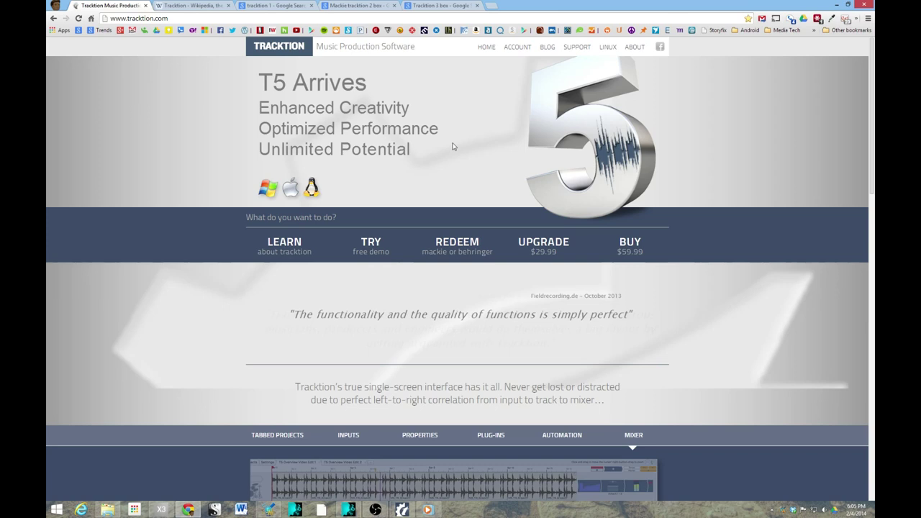
Scroll the tracktion.com page down to the in-line Mixer feature screenshot and caption.
{"action": "scroll", "coordinate": [508, 374], "scroll_direction": "down", "scroll_amount": 1}
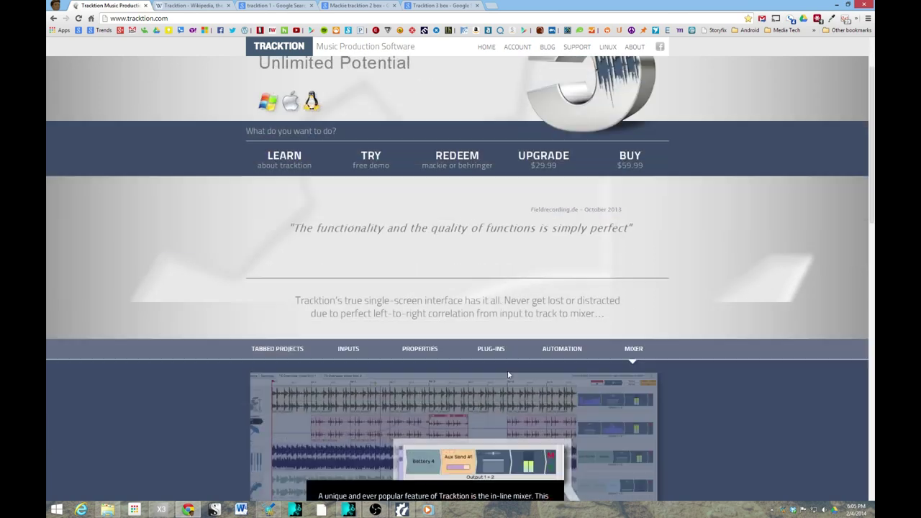
{"action": "scroll", "coordinate": [508, 375], "scroll_direction": "down", "scroll_amount": 3}
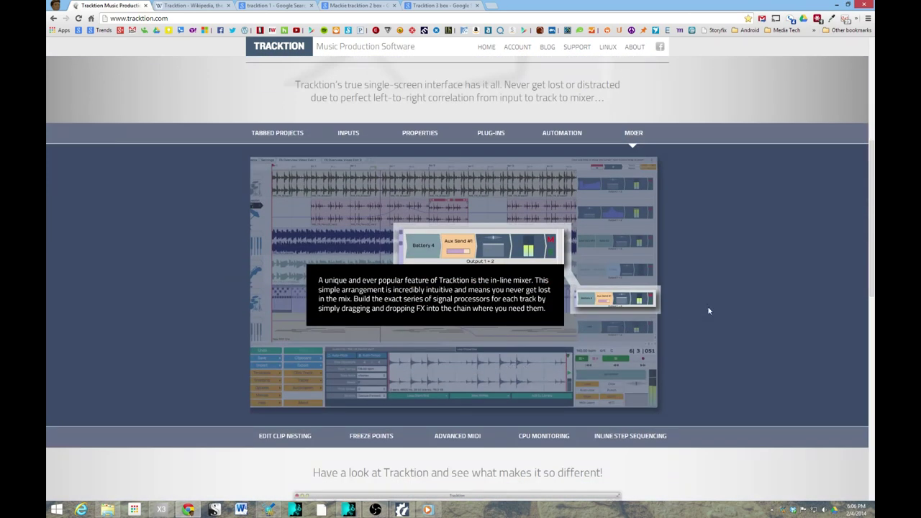
{"action": "scroll", "coordinate": [431, 286], "scroll_direction": "down", "scroll_amount": 4}
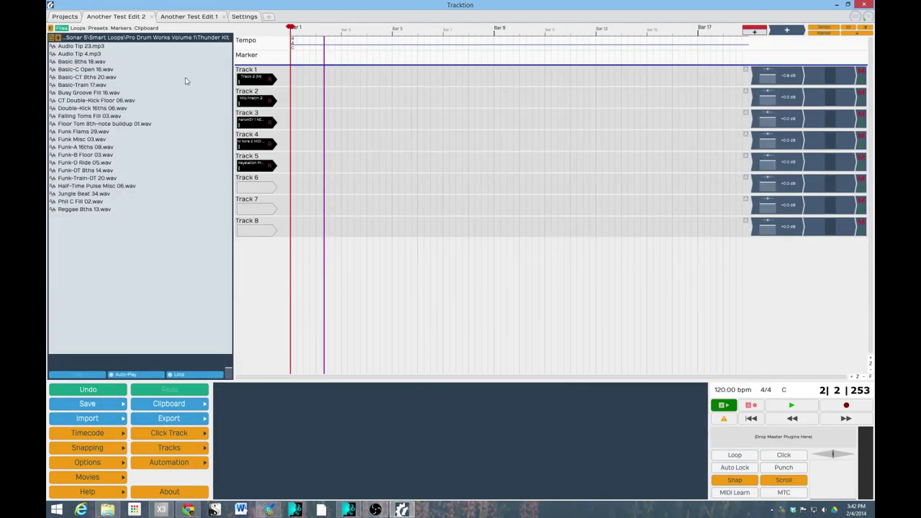
Filter the Loops browser to the 'technical' and 'drums' tags.
{"action": "left_click", "coordinate": [77, 27]}
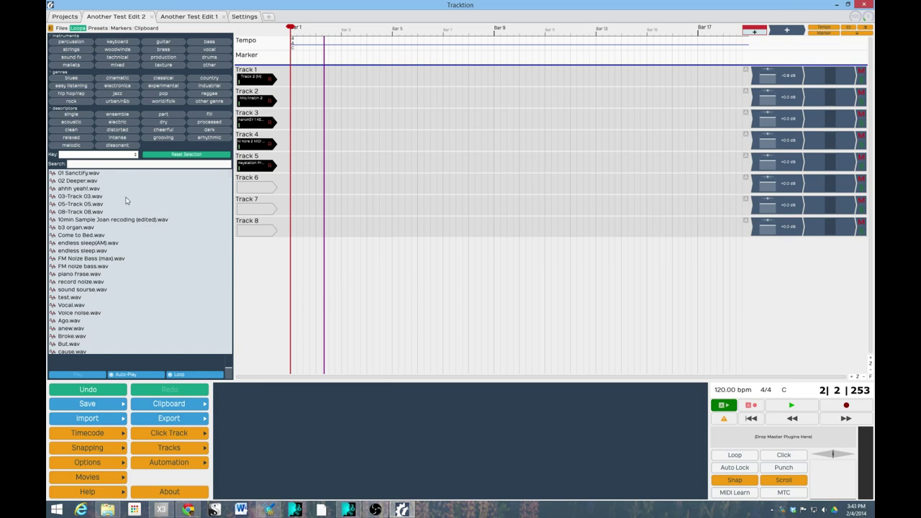
{"action": "left_click", "coordinate": [120, 59]}
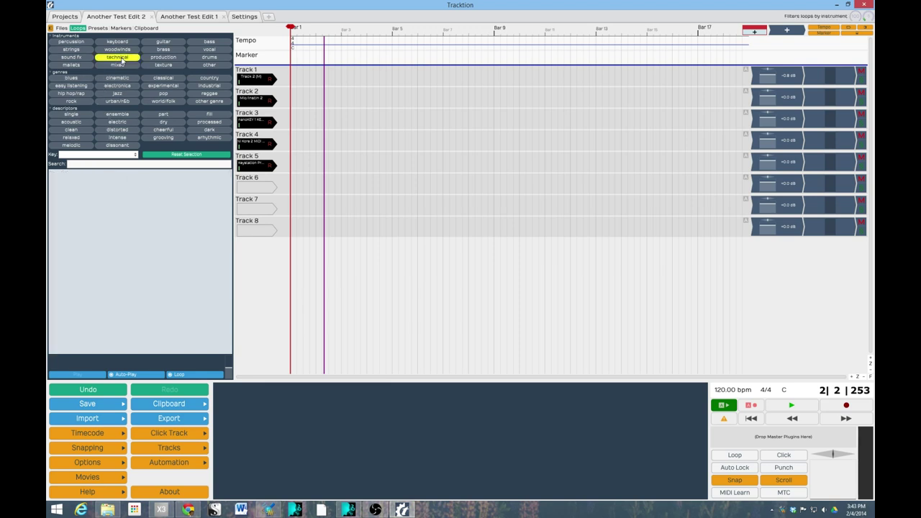
{"action": "left_click", "coordinate": [209, 58]}
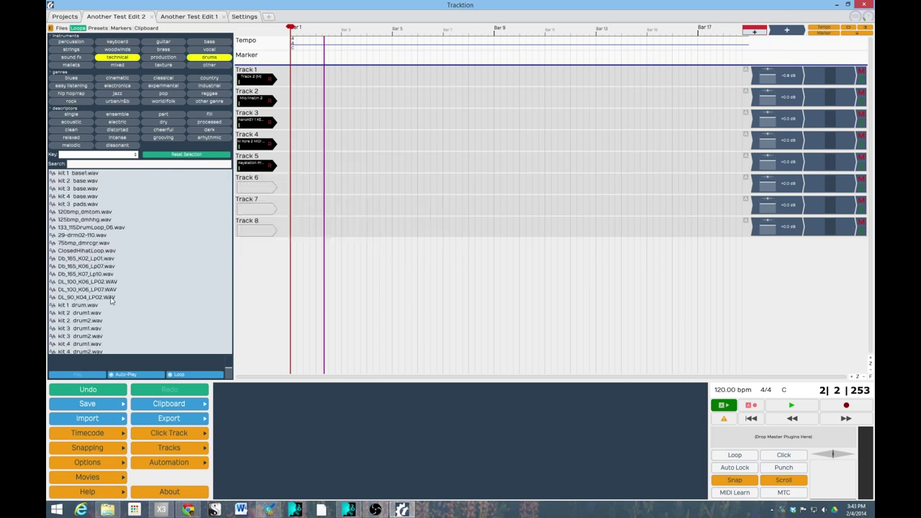
Audition kit 2 base.wav, kit 3 base.wav and Db_165_K06_Lp07.wav, stopping each preview.
{"action": "left_click", "coordinate": [76, 182]}
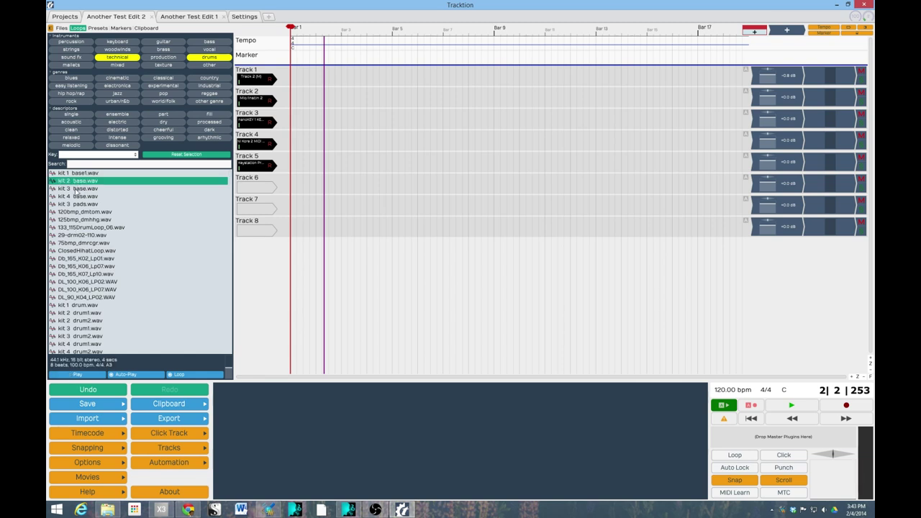
{"action": "left_click", "coordinate": [75, 189]}
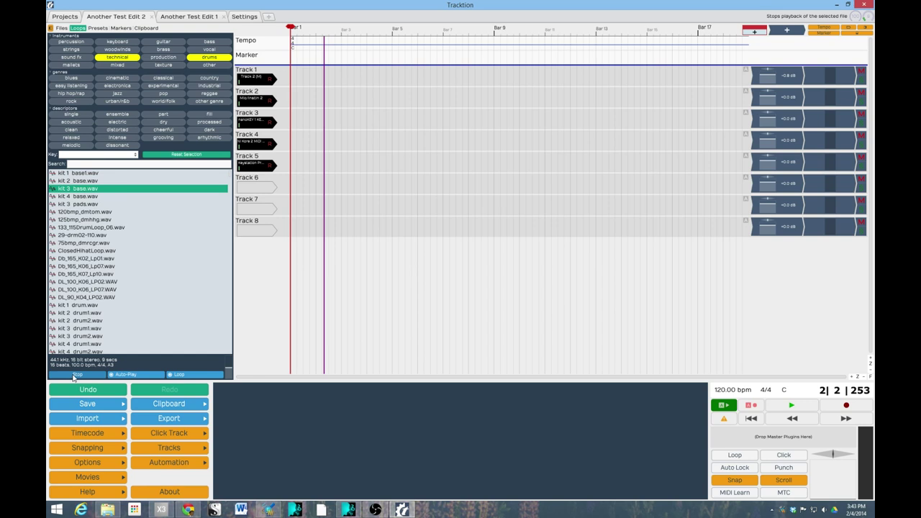
{"action": "left_click", "coordinate": [74, 375]}
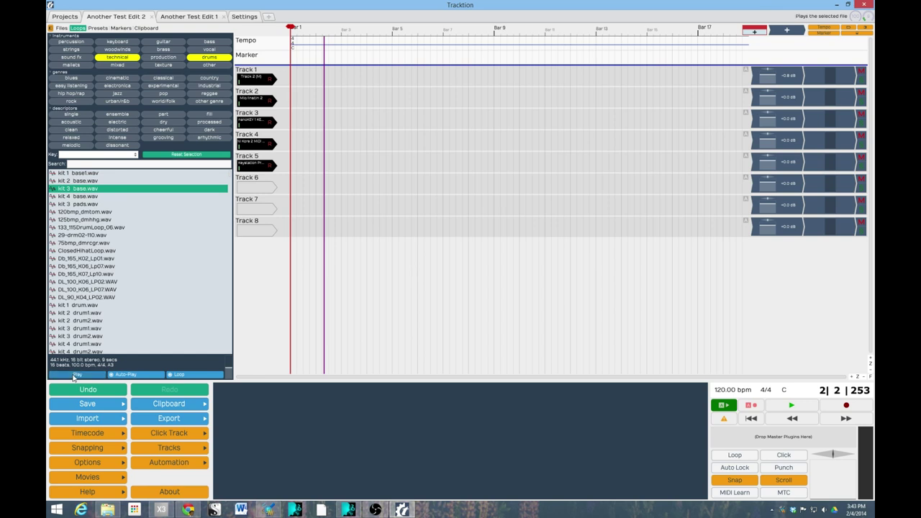
{"action": "left_click", "coordinate": [84, 267]}
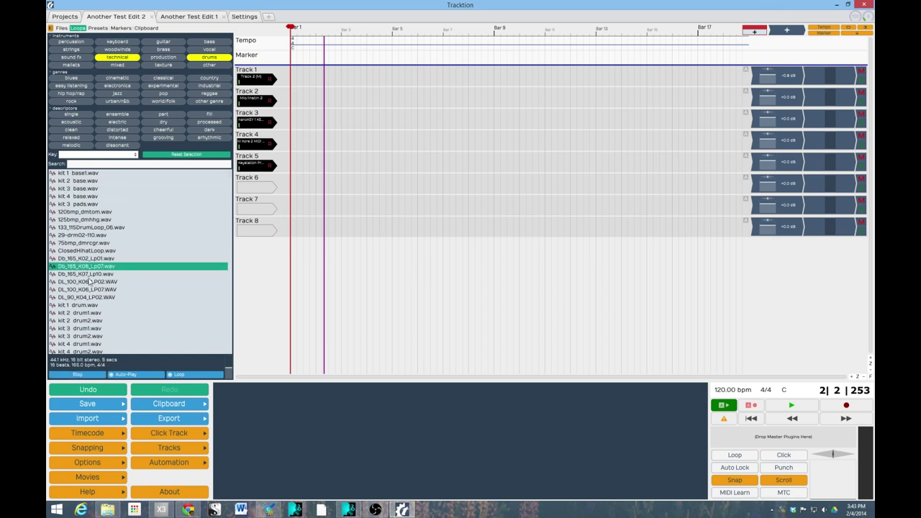
{"action": "left_click", "coordinate": [77, 376]}
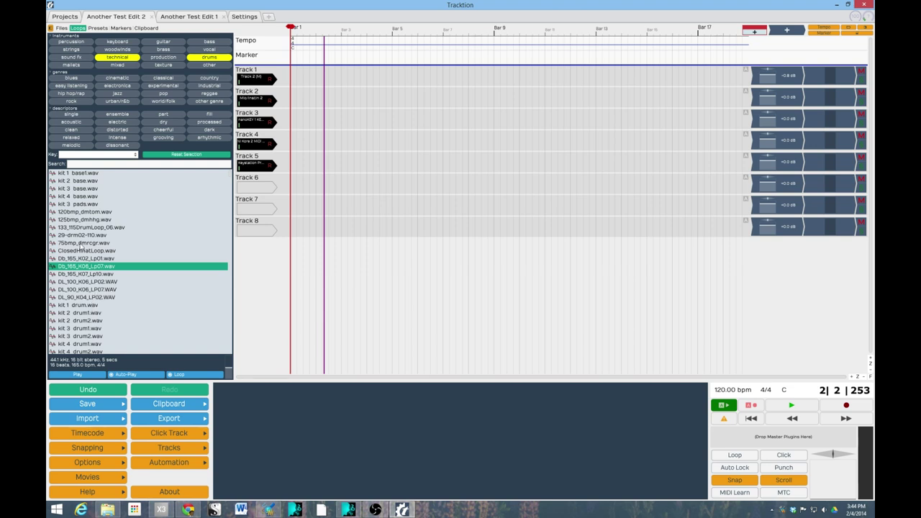
Preview kit 2 drum2.wav, switch between the edit tabs, and undock Another Test Edit 1 into its own window.
{"action": "left_click", "coordinate": [80, 320]}
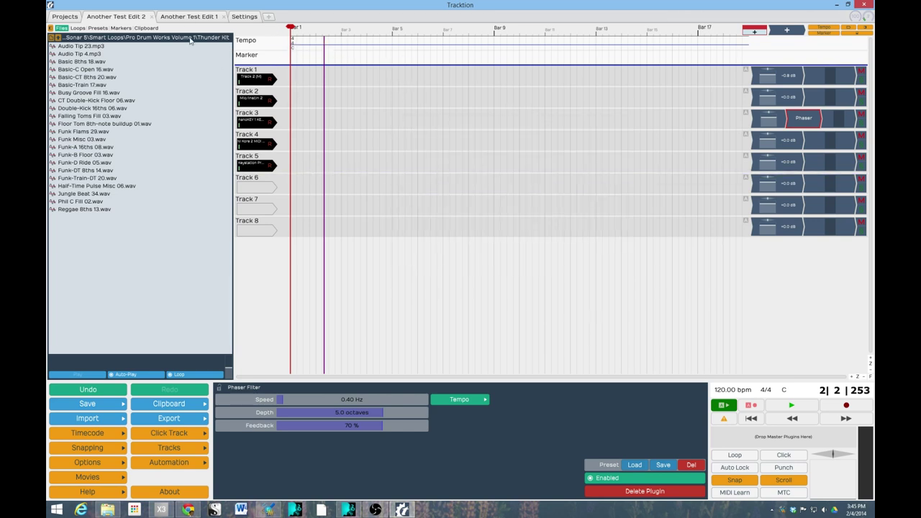
{"action": "left_click", "coordinate": [180, 15]}
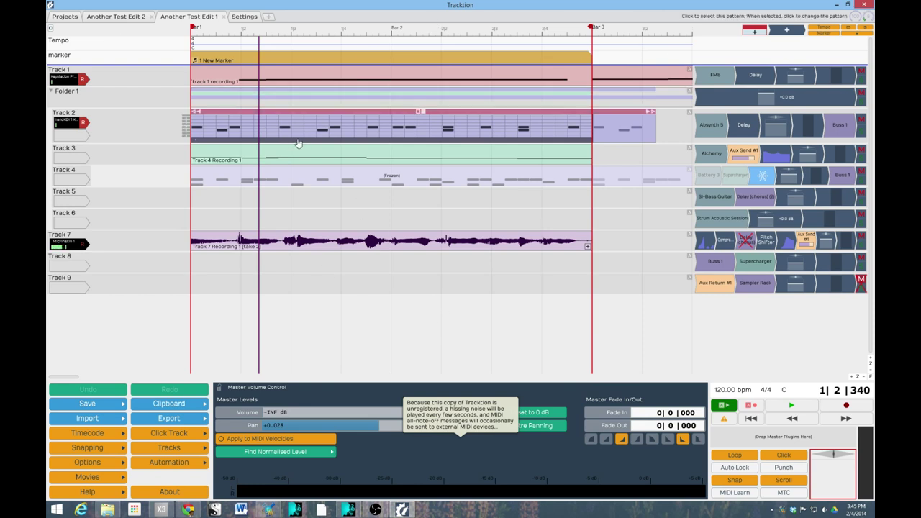
{"action": "left_click", "coordinate": [111, 18]}
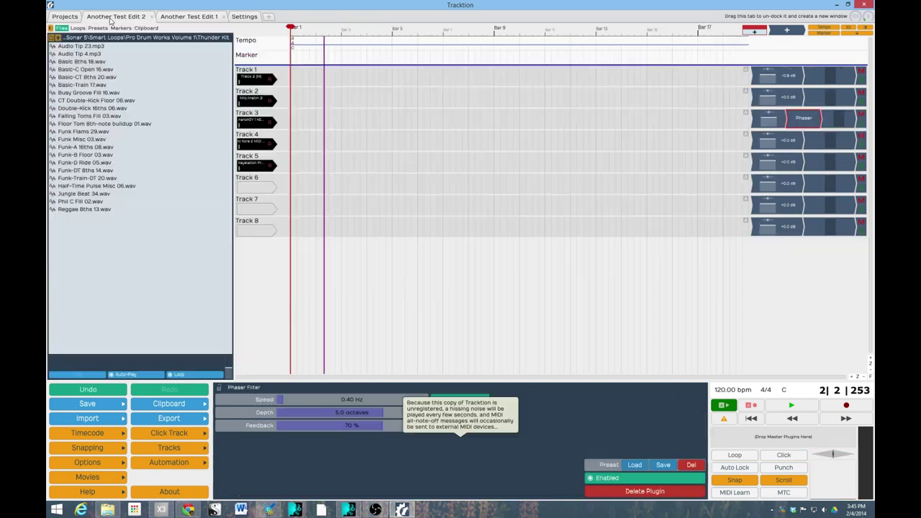
{"action": "left_click_drag", "start_coordinate": [185, 20], "coordinate": [289, 92]}
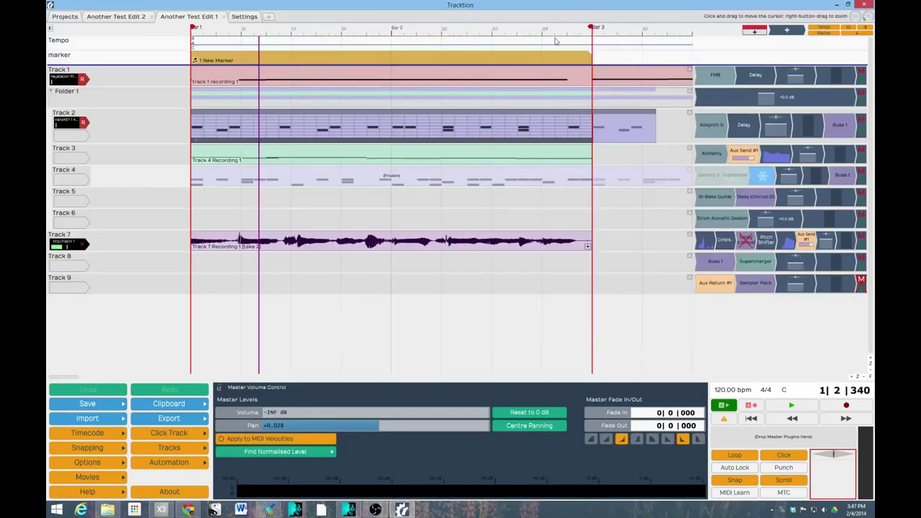
Move the Keystation Pro 88 input off Track 1, trying Tracks 3 and 5 before settling on Track 4.
{"action": "mouse_move", "coordinate": [554, 43]}
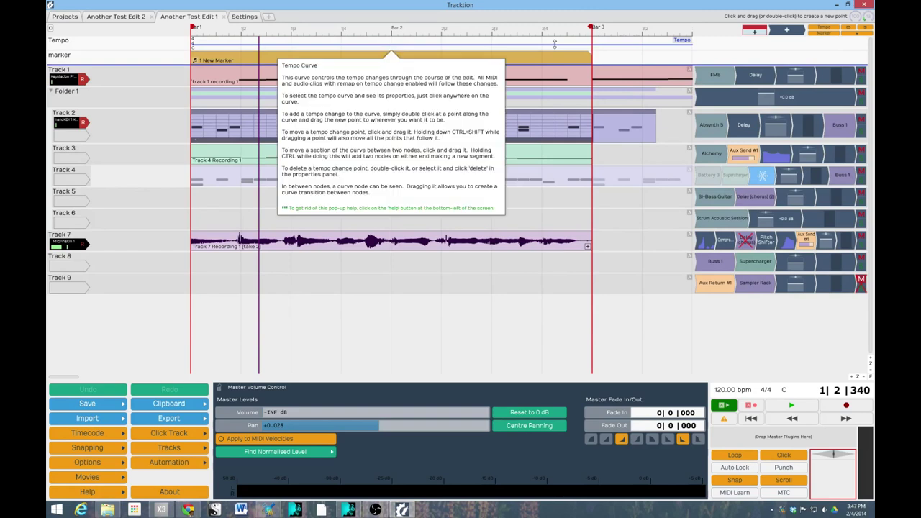
{"action": "left_click", "coordinate": [66, 79]}
{"action": "left_click_drag", "start_coordinate": [71, 163], "coordinate": [71, 178]}
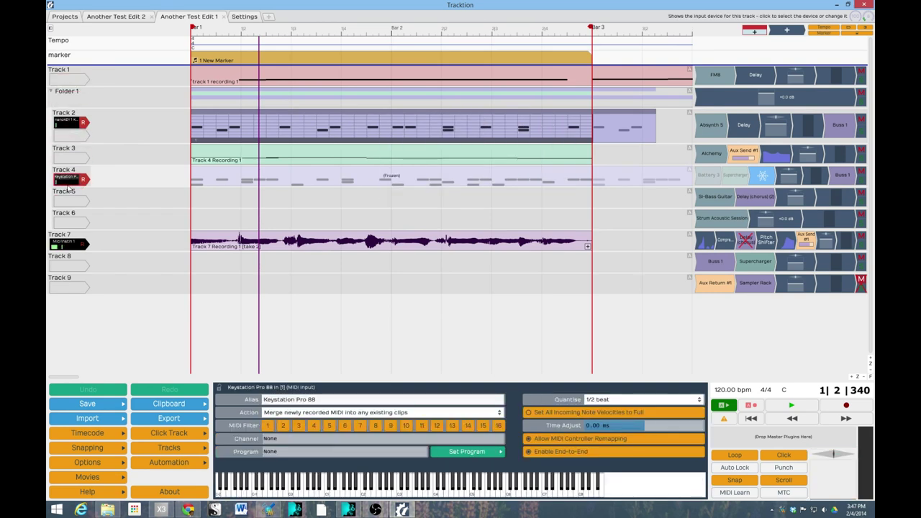
{"action": "mouse_move", "coordinate": [524, 228]}
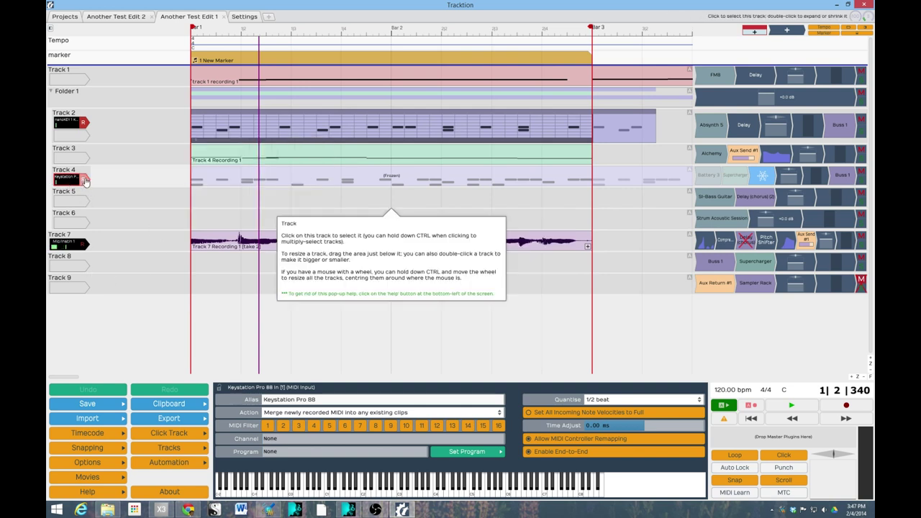
{"action": "left_click_drag", "start_coordinate": [77, 173], "coordinate": [72, 155]}
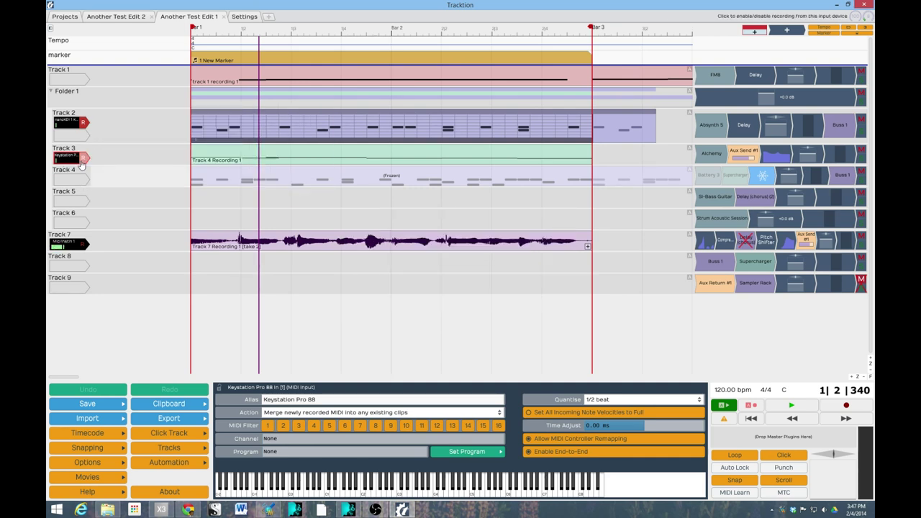
{"action": "left_click_drag", "start_coordinate": [68, 160], "coordinate": [74, 201]}
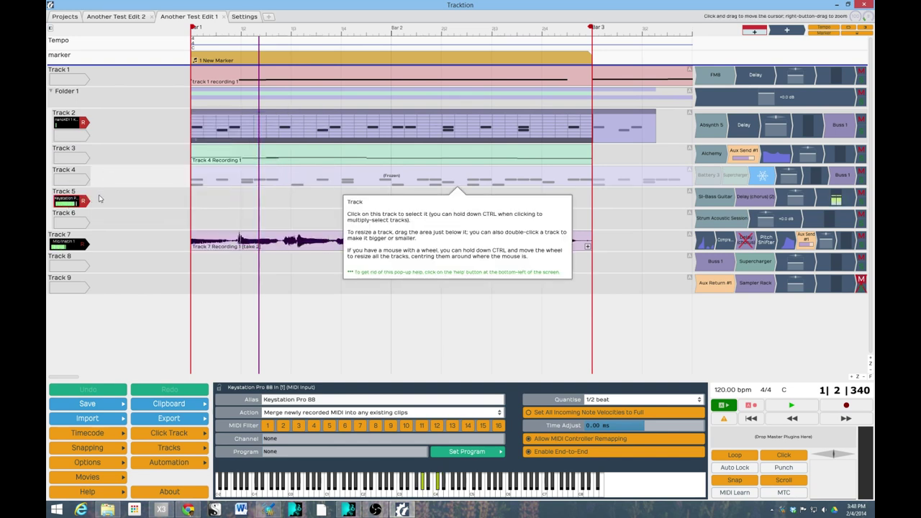
{"action": "left_click_drag", "start_coordinate": [72, 203], "coordinate": [74, 180]}
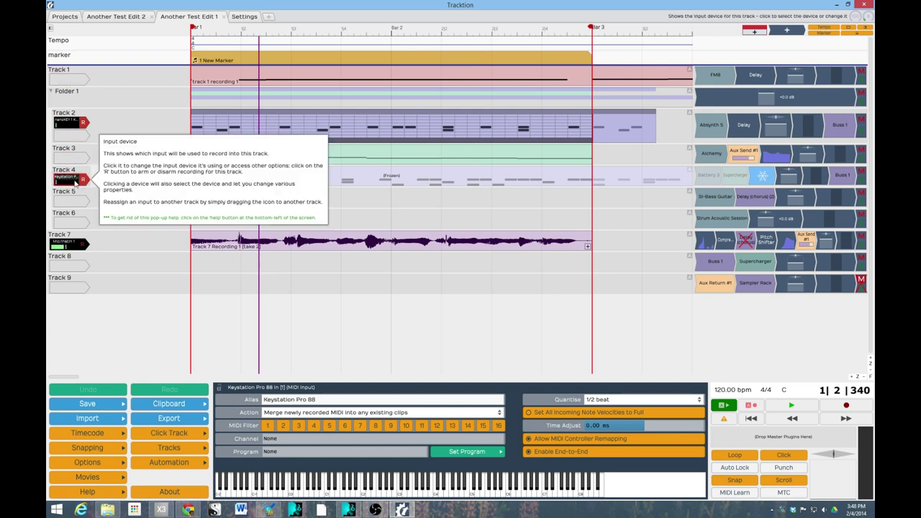
{"action": "mouse_move", "coordinate": [74, 182]}
{"action": "left_mouse_down"}
{"action": "mouse_move", "coordinate": [72, 223]}
{"action": "mouse_move", "coordinate": [72, 180]}
{"action": "left_mouse_up"}
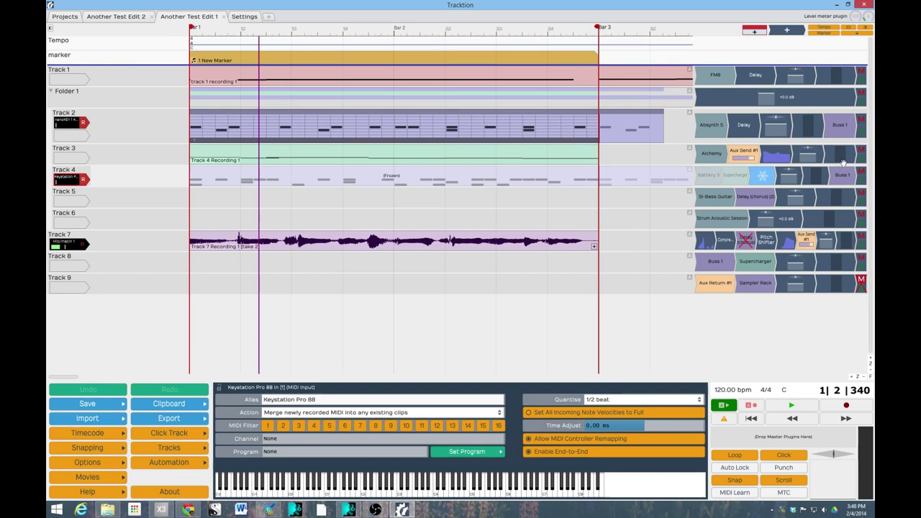
Show Track 1's Delay settings: 585 ms length, -6.00 dB feedback, 30% wet.
{"action": "mouse_move", "coordinate": [721, 103]}
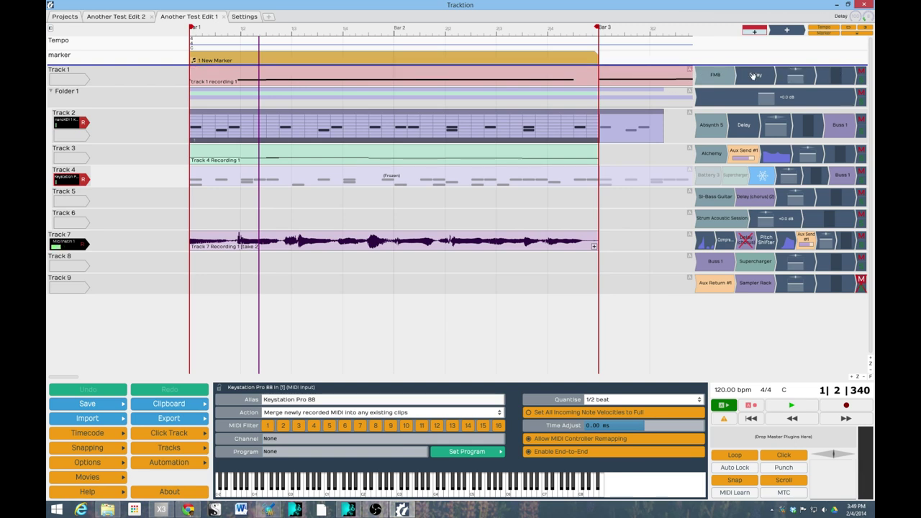
{"action": "left_click_drag", "start_coordinate": [799, 75], "coordinate": [741, 77]}
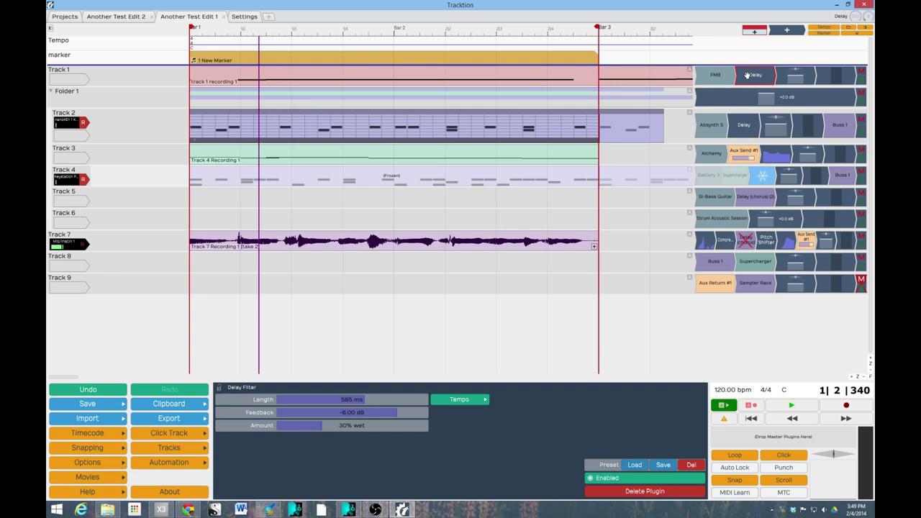
{"action": "mouse_move", "coordinate": [750, 77]}
{"action": "left_mouse_down"}
{"action": "mouse_move", "coordinate": [832, 85]}
{"action": "mouse_move", "coordinate": [749, 74]}
{"action": "left_mouse_up"}
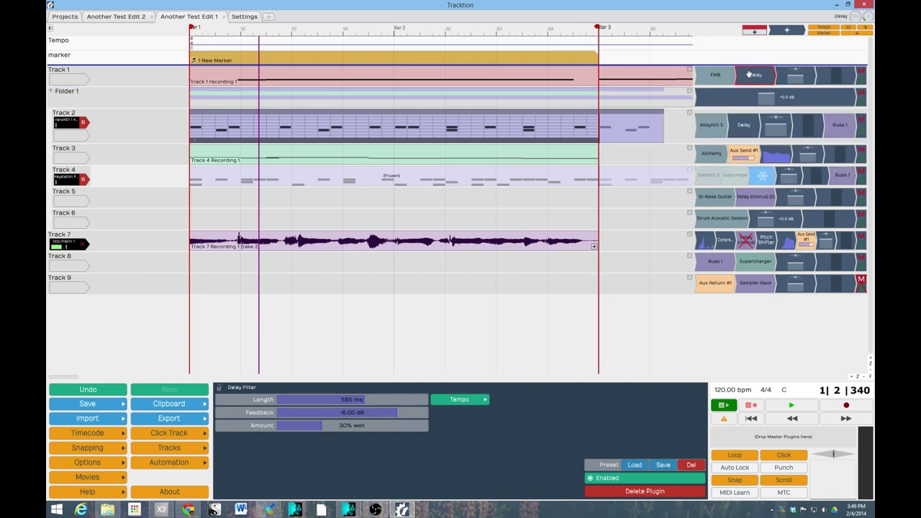
Slide the divider left to enlarge the plugin rack, revealing Track 1's FM8 into Delay chain.
{"action": "left_click", "coordinate": [693, 64]}
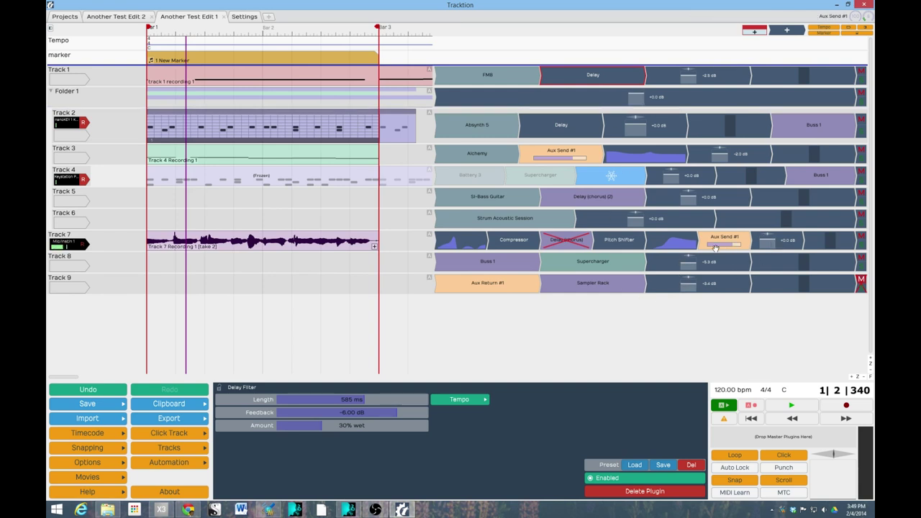
{"action": "mouse_move", "coordinate": [713, 246]}
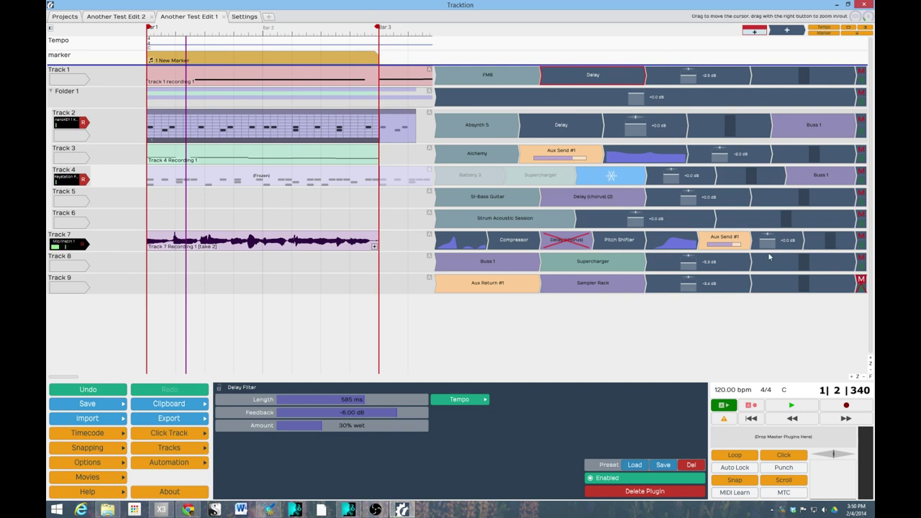
Move Track 5's Delay (chorus) (2) past the volume fader, then back after SI-Bass Guitar.
{"action": "mouse_move", "coordinate": [576, 200]}
{"action": "left_mouse_down"}
{"action": "mouse_move", "coordinate": [777, 200]}
{"action": "mouse_move", "coordinate": [591, 199]}
{"action": "left_mouse_up"}
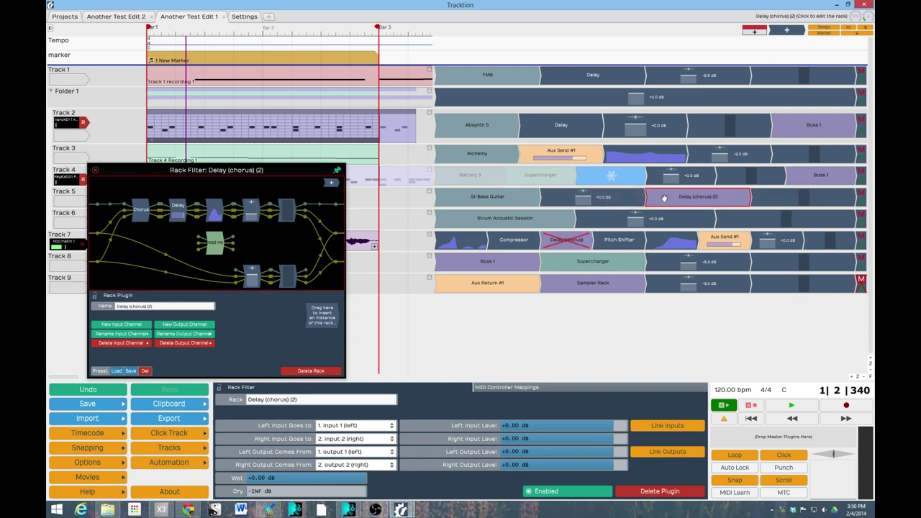
{"action": "left_click_drag", "start_coordinate": [664, 198], "coordinate": [504, 201]}
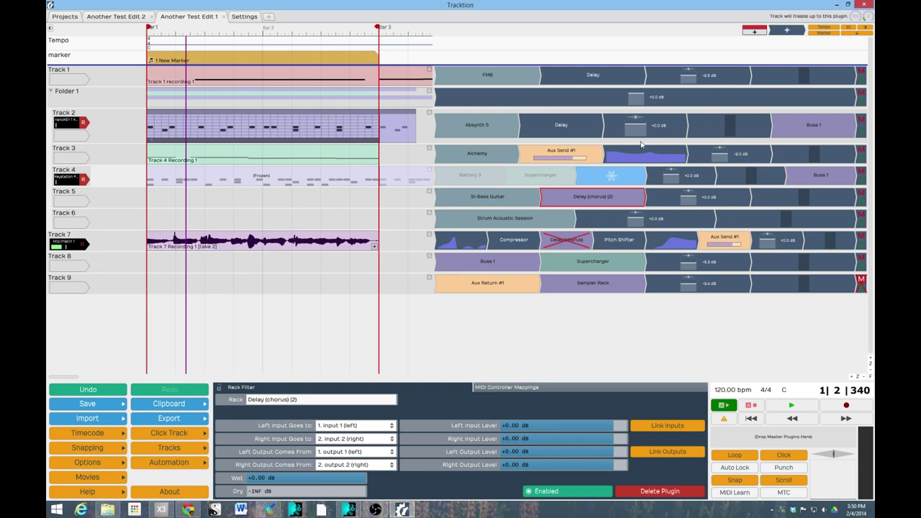
{"action": "mouse_move", "coordinate": [642, 142]}
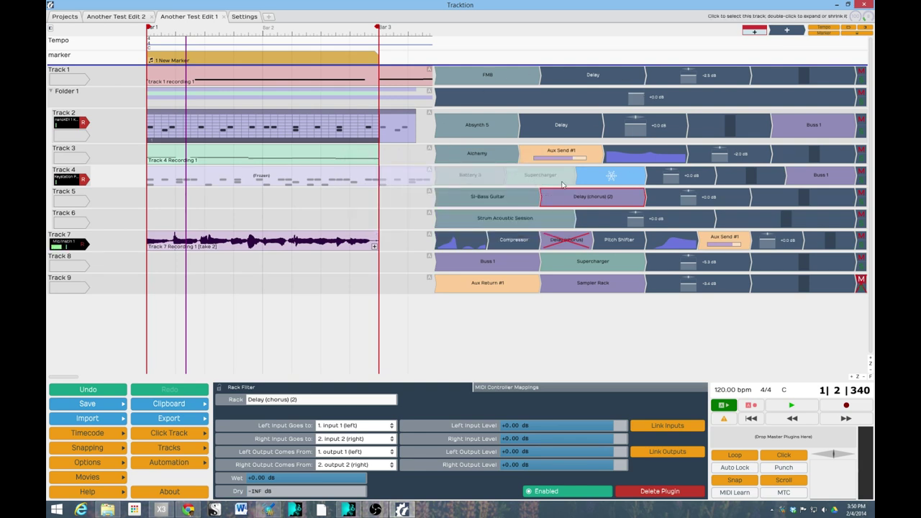
{"action": "mouse_move", "coordinate": [562, 185]}
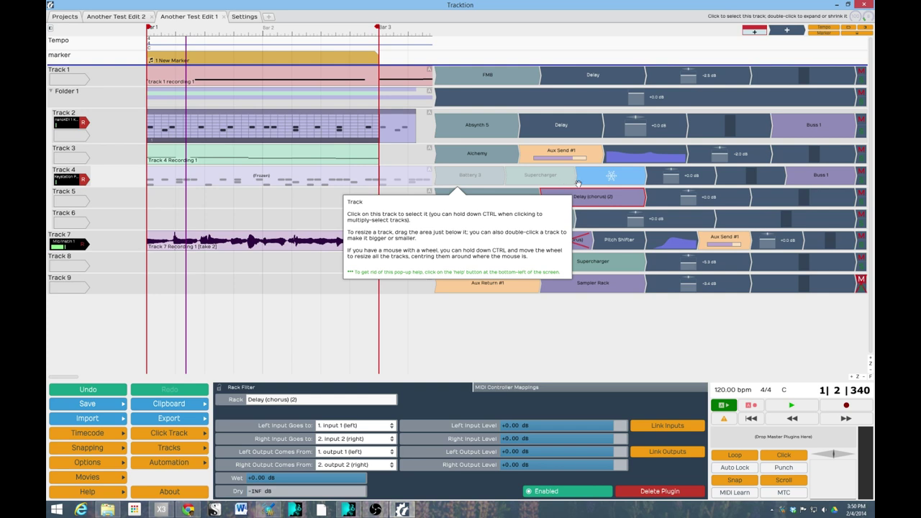
{"action": "mouse_move", "coordinate": [594, 158]}
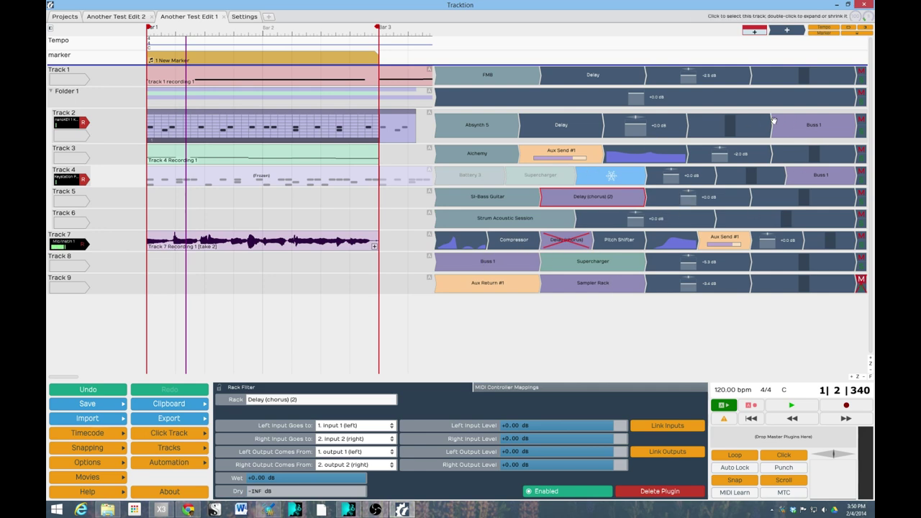
Open Track 2's Buss 1 rack and insert a Stereo Pass Thru preset rack into Track 2's chain.
{"action": "double_click", "coordinate": [802, 127]}
{"action": "left_click_drag", "start_coordinate": [547, 132], "coordinate": [363, 121]}
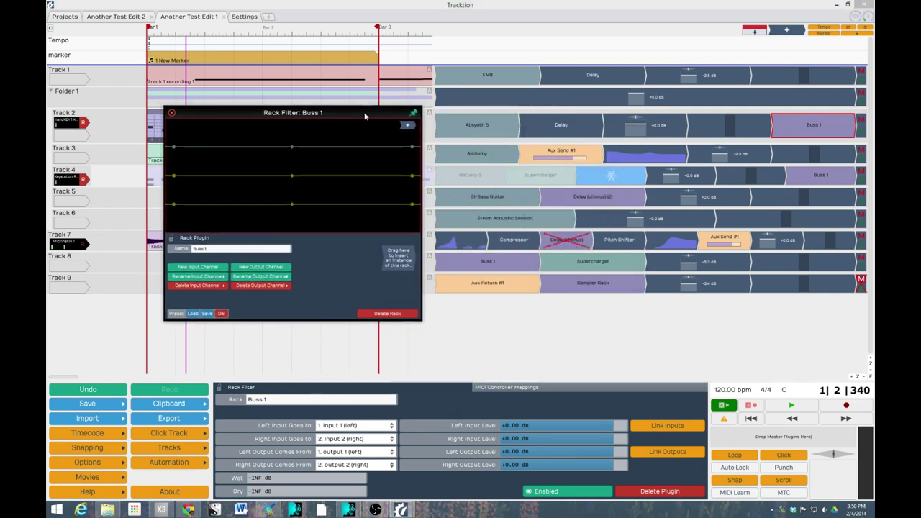
{"action": "left_click_drag", "start_coordinate": [787, 30], "coordinate": [768, 126]}
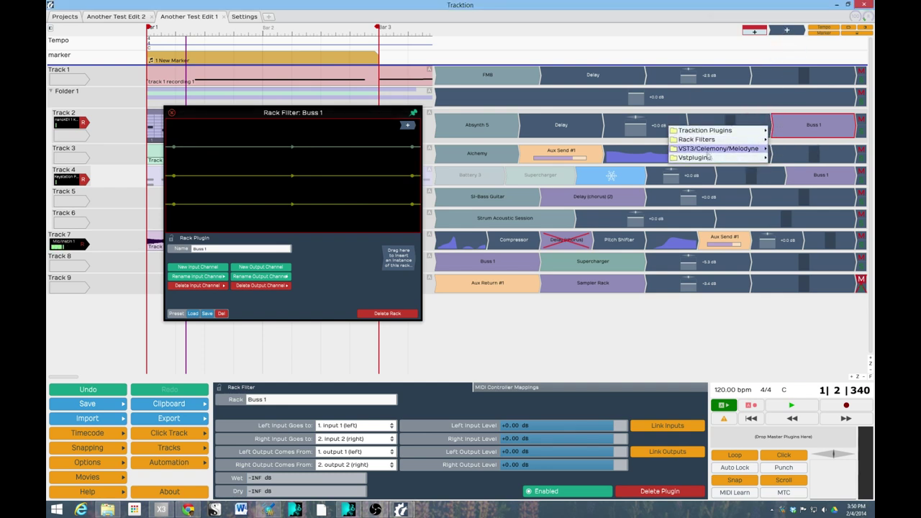
{"action": "mouse_move", "coordinate": [714, 159]}
{"action": "mouse_move", "coordinate": [697, 140]}
{"action": "mouse_move", "coordinate": [611, 140]}
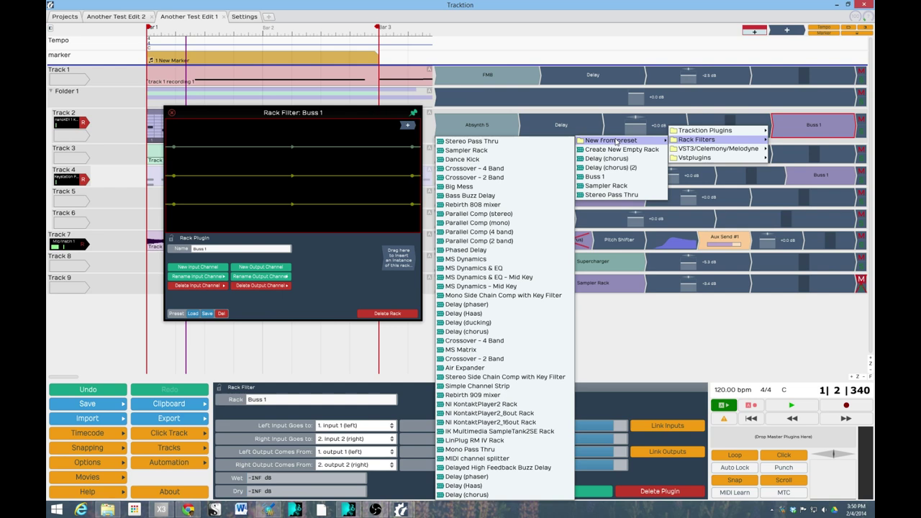
{"action": "left_click", "coordinate": [472, 141]}
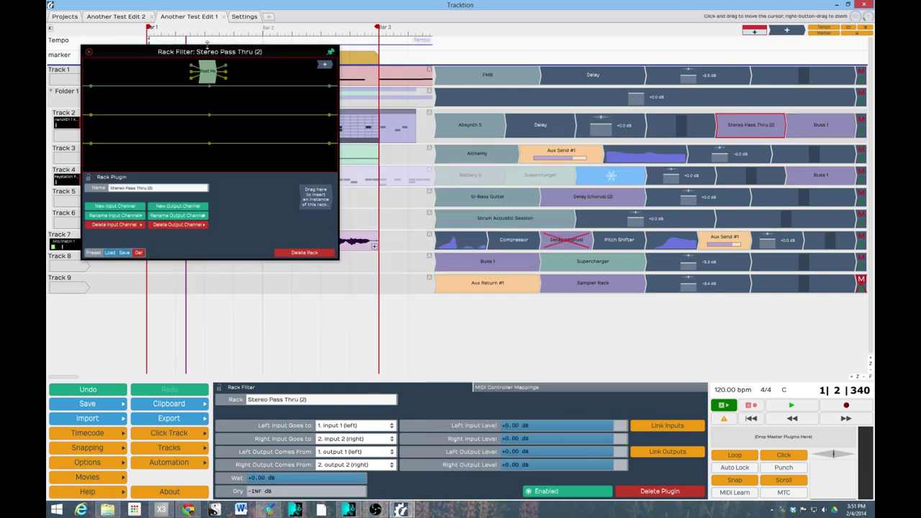
Delete the Stereo Pass Thru (2) rack from Track 2's chain.
{"action": "left_click", "coordinate": [745, 128]}
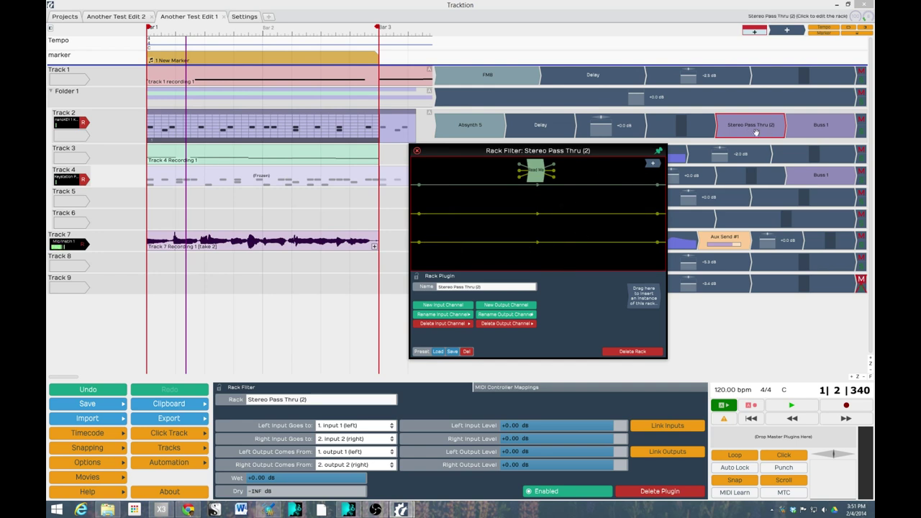
{"action": "left_click_drag", "start_coordinate": [580, 152], "coordinate": [494, 96]}
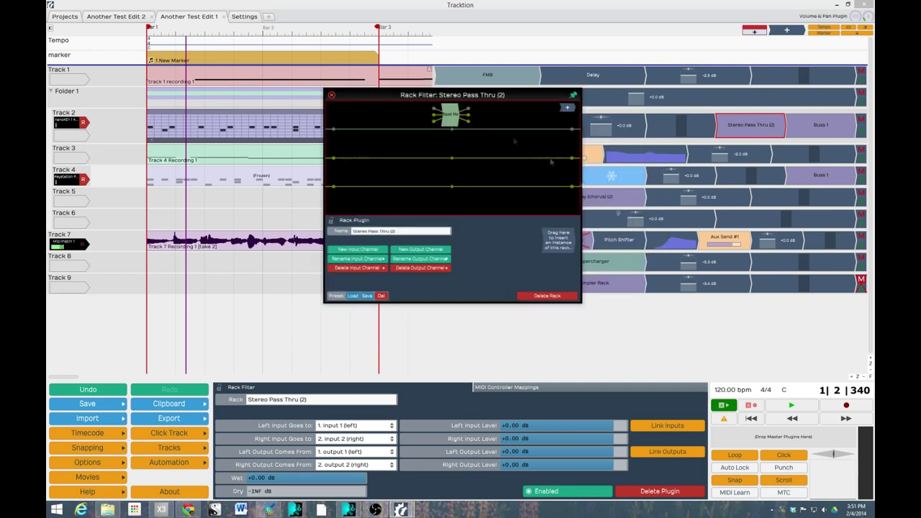
{"action": "key", "text": "Delete"}
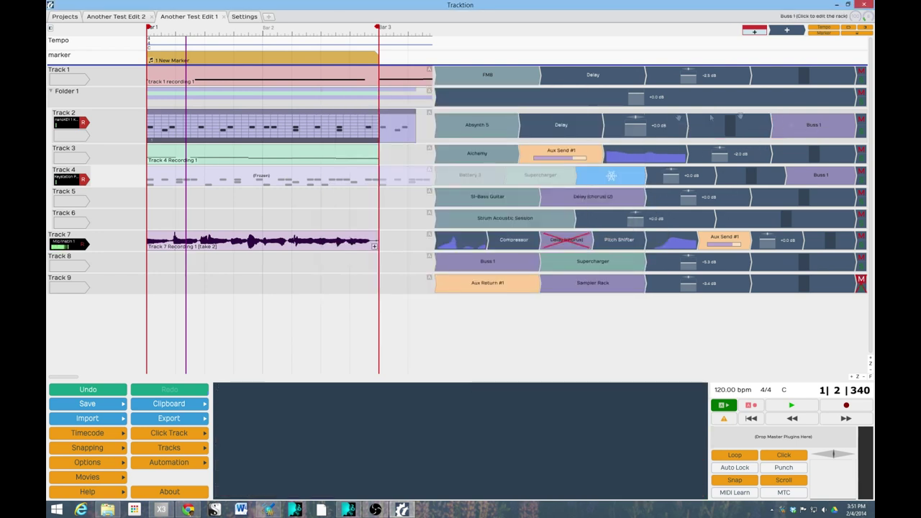
Reopen Track 2's Buss 1 rack editor, move it up and right, then select Buss 1 for its properties.
{"action": "double_click", "coordinate": [813, 125]}
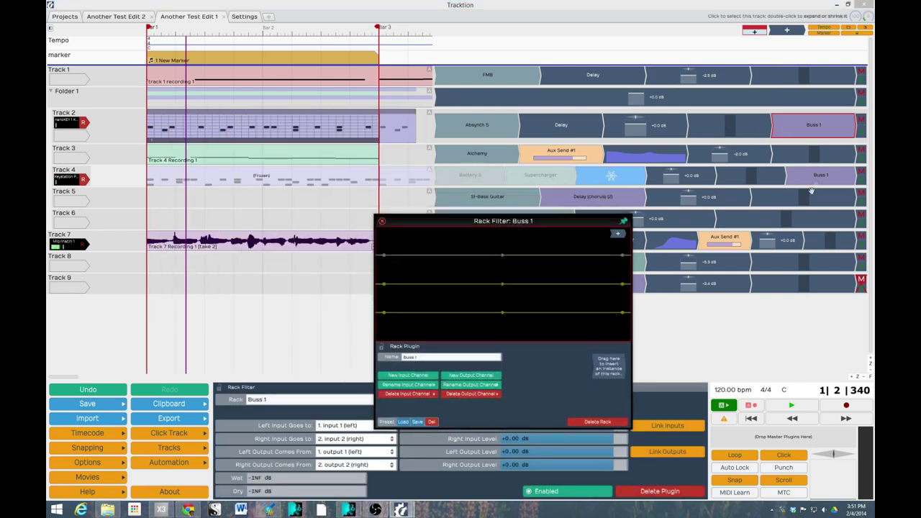
{"action": "left_click_drag", "start_coordinate": [435, 398], "coordinate": [515, 291]}
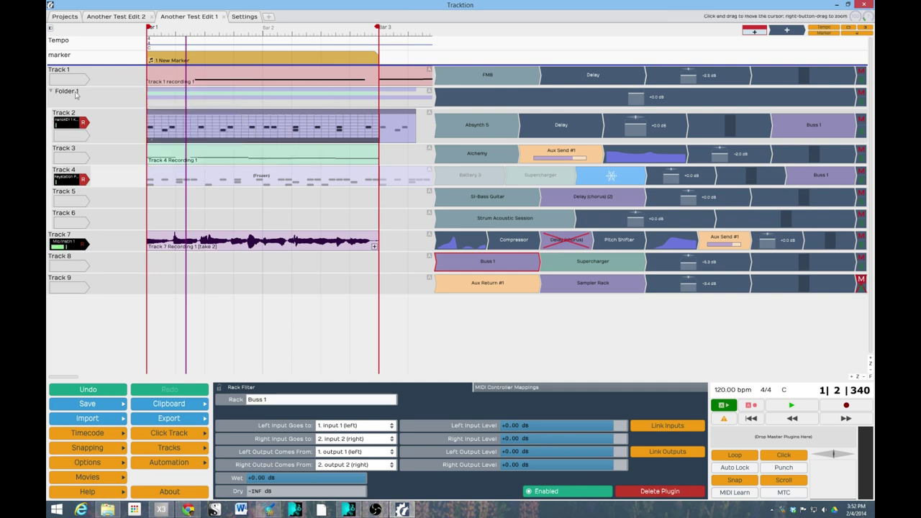
{"action": "mouse_move", "coordinate": [82, 198]}
{"action": "mouse_move", "coordinate": [94, 177]}
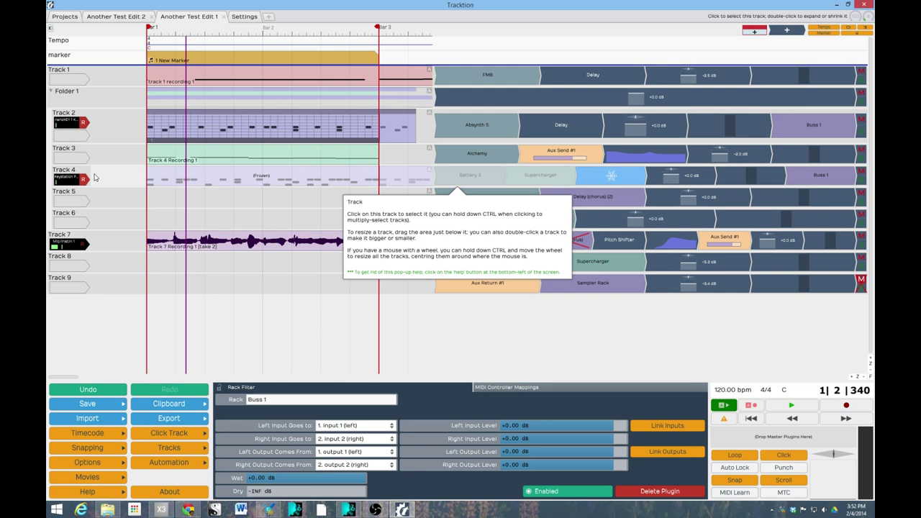
{"action": "left_click", "coordinate": [415, 303]}
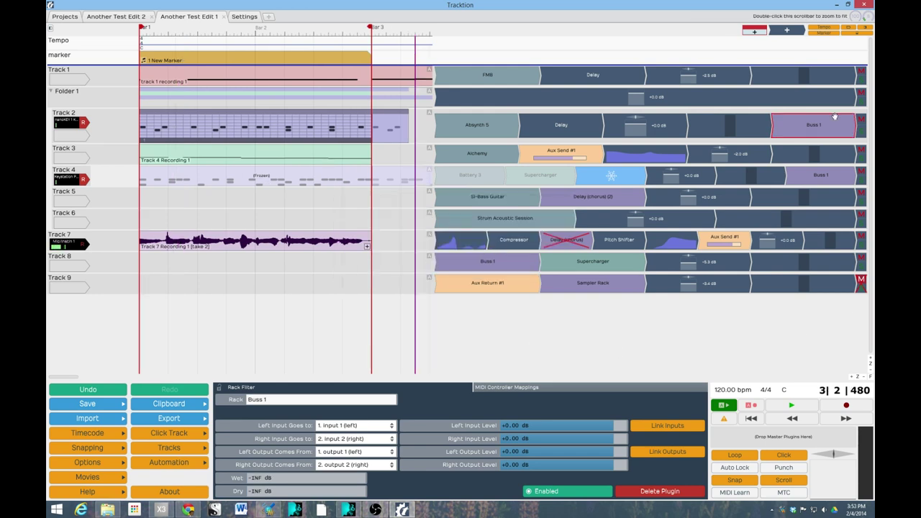
{"action": "mouse_move", "coordinate": [632, 225]}
Widen the timeline over the plugin rack and add a 4-Band Equaliser to Track 1's chain.
{"action": "left_click_drag", "start_coordinate": [434, 62], "coordinate": [632, 61]}
{"action": "left_click", "coordinate": [727, 75]}
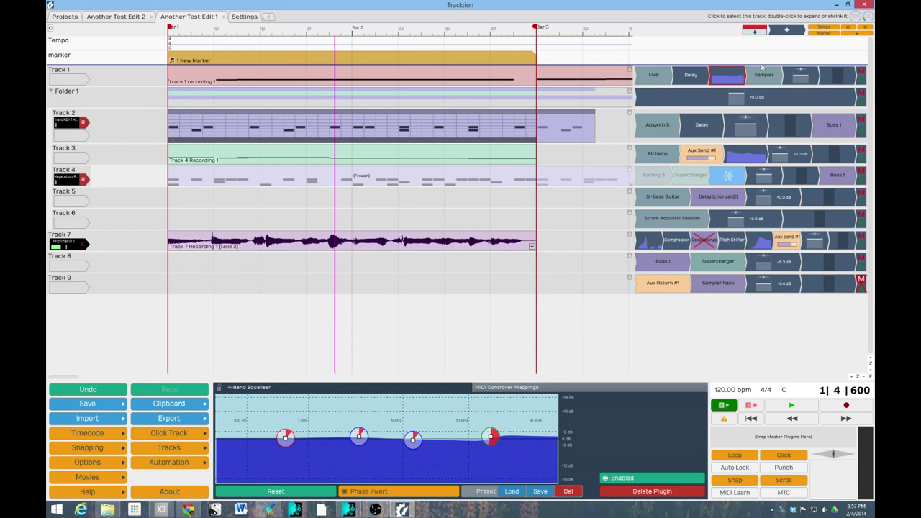
{"action": "left_click", "coordinate": [764, 76]}
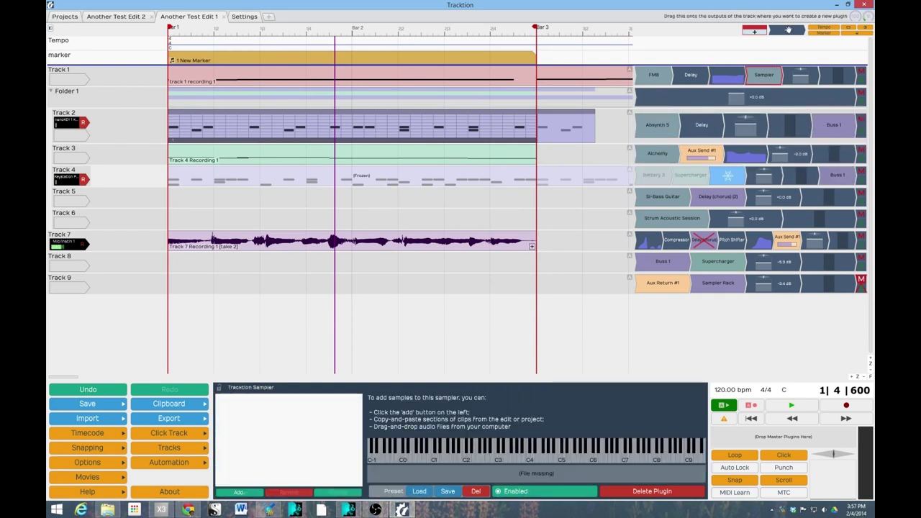
{"action": "left_click_drag", "start_coordinate": [786, 30], "coordinate": [648, 76]}
{"action": "mouse_move", "coordinate": [707, 83]}
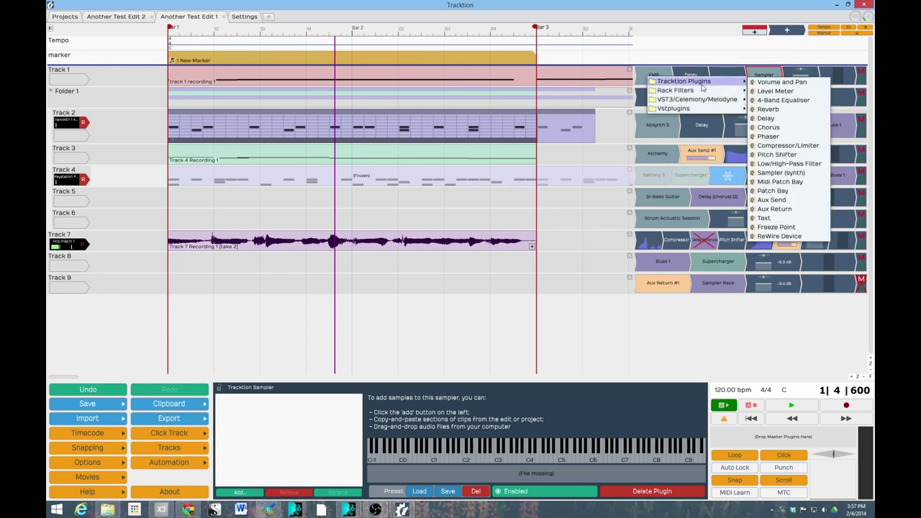
{"action": "left_click", "coordinate": [778, 100]}
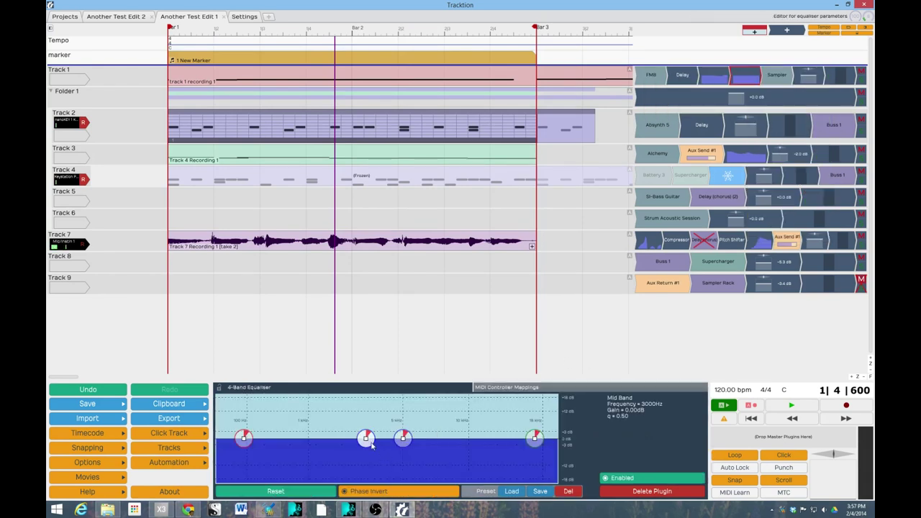
Cut the mid band about 2.5 dB near 2275 Hz and pull the low shelf down.
{"action": "mouse_move", "coordinate": [366, 439]}
{"action": "left_mouse_down"}
{"action": "mouse_move", "coordinate": [353, 431]}
{"action": "mouse_move", "coordinate": [352, 456]}
{"action": "mouse_move", "coordinate": [350, 436]}
{"action": "mouse_move", "coordinate": [352, 444]}
{"action": "left_mouse_up"}
{"action": "scroll", "coordinate": [350, 446], "scroll_direction": "up", "scroll_amount": 5}
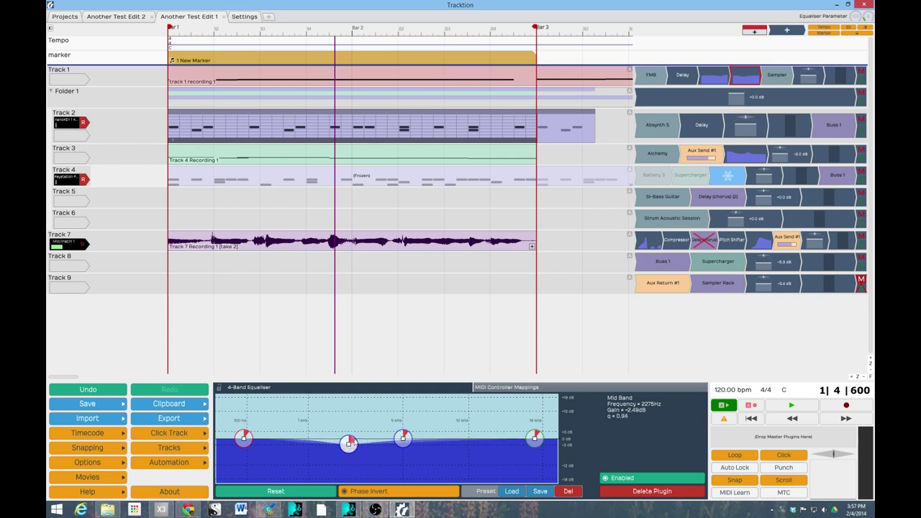
{"action": "scroll", "coordinate": [353, 450], "scroll_direction": "down", "scroll_amount": 3}
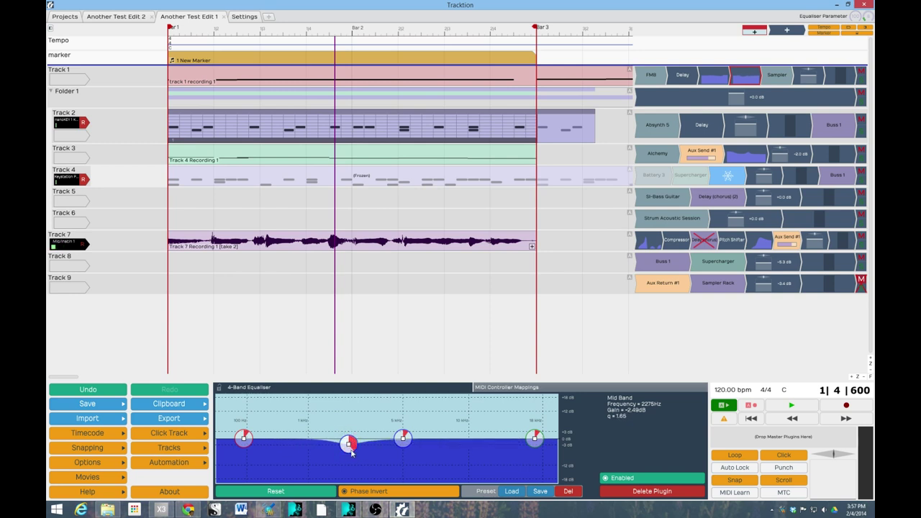
{"action": "scroll", "coordinate": [349, 446], "scroll_direction": "down", "scroll_amount": 2}
{"action": "scroll", "coordinate": [348, 447], "scroll_direction": "up", "scroll_amount": 5}
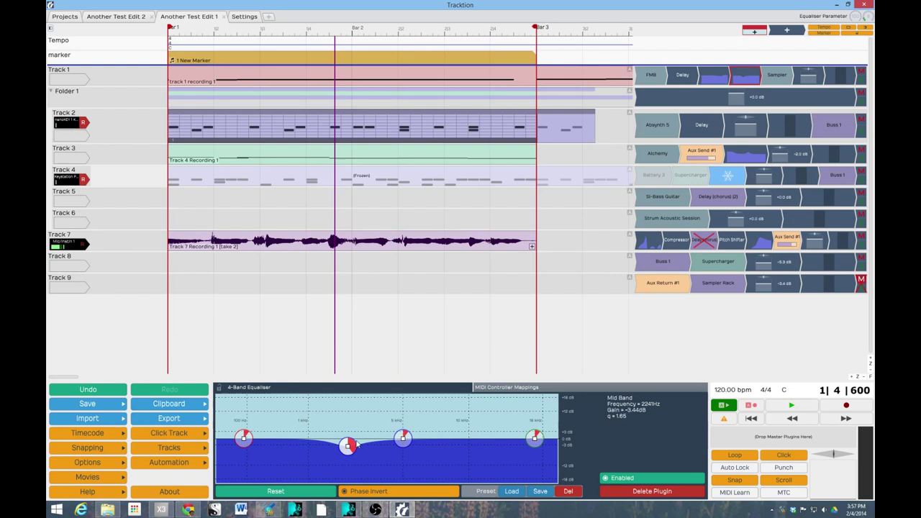
{"action": "mouse_move", "coordinate": [245, 440]}
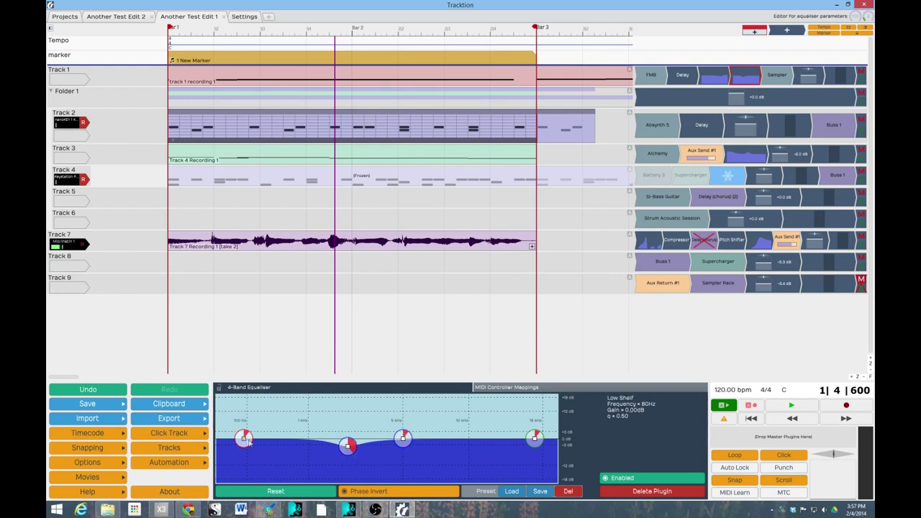
{"action": "left_click_drag", "start_coordinate": [244, 441], "coordinate": [283, 459]}
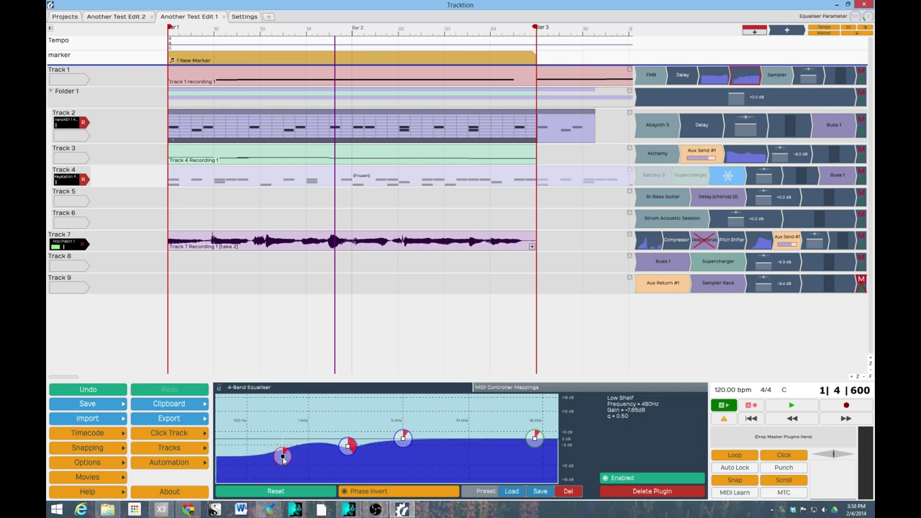
{"action": "scroll", "coordinate": [284, 455], "scroll_direction": "up", "scroll_amount": 5}
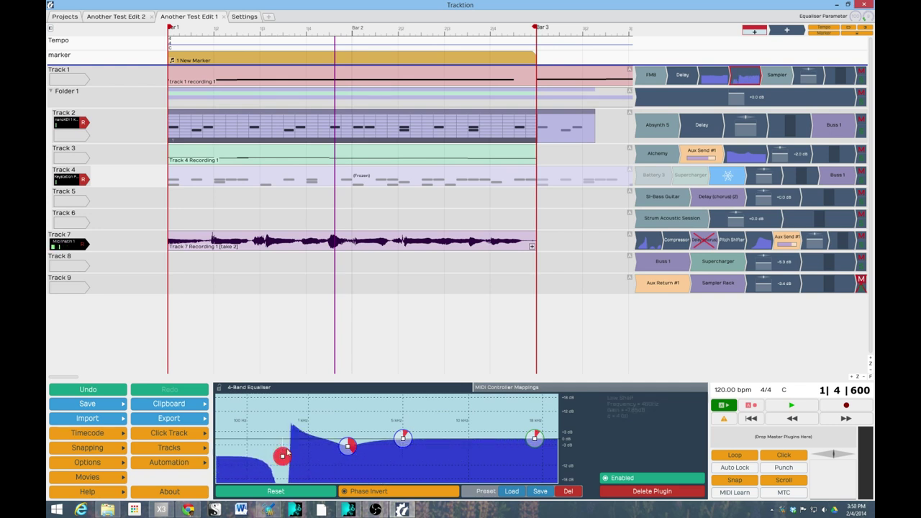
{"action": "scroll", "coordinate": [283, 456], "scroll_direction": "down", "scroll_amount": 5}
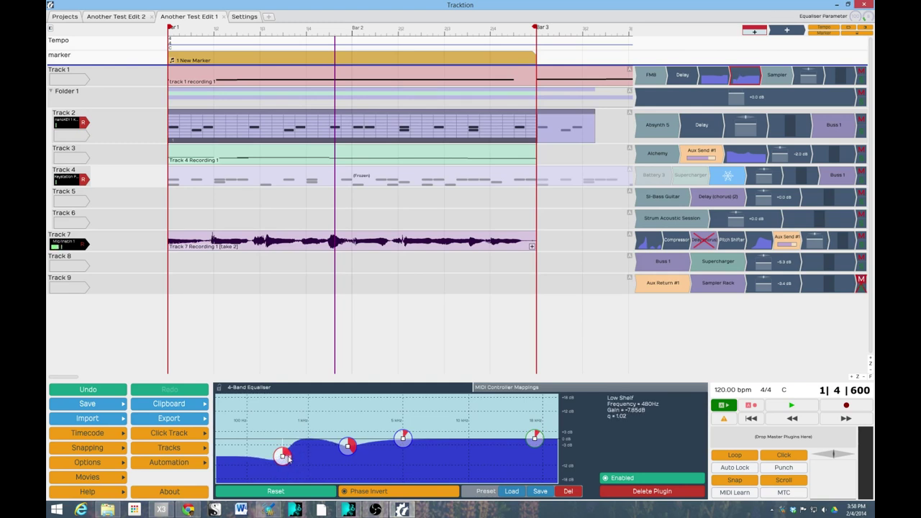
Return low shelf and mid band to 0 dB, then set a narrow slight boost near 7474 Hz.
{"action": "left_click_drag", "start_coordinate": [283, 456], "coordinate": [285, 437]}
{"action": "left_click_drag", "start_coordinate": [348, 447], "coordinate": [352, 442]}
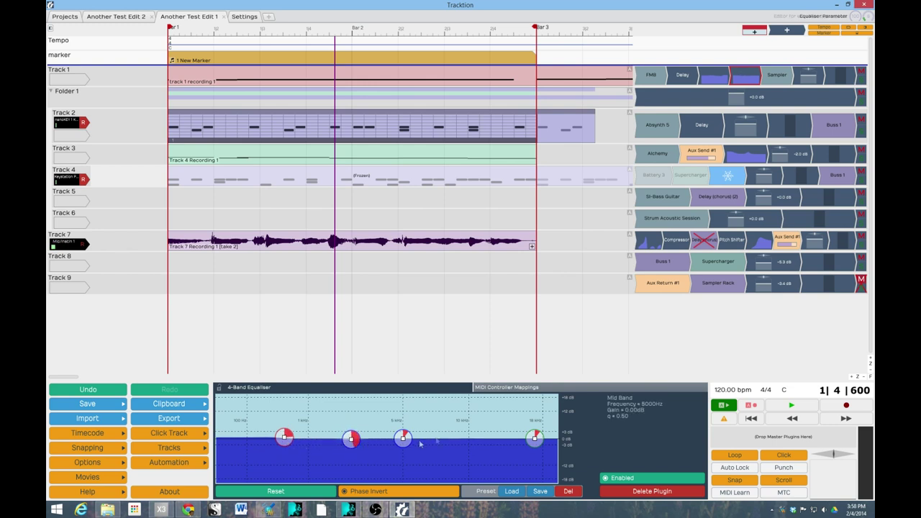
{"action": "left_click_drag", "start_coordinate": [403, 437], "coordinate": [439, 435]}
{"action": "scroll", "coordinate": [439, 435], "scroll_direction": "down", "scroll_amount": 5}
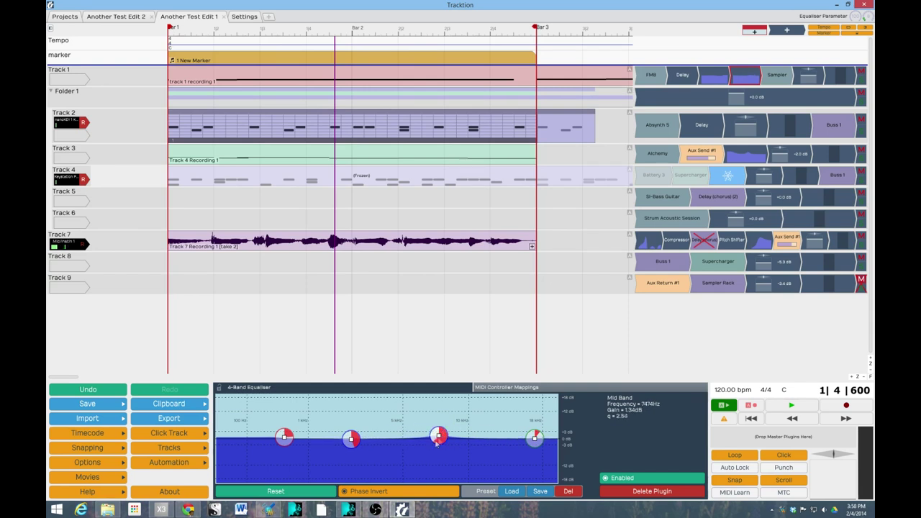
{"action": "scroll", "coordinate": [438, 434], "scroll_direction": "up", "scroll_amount": 3}
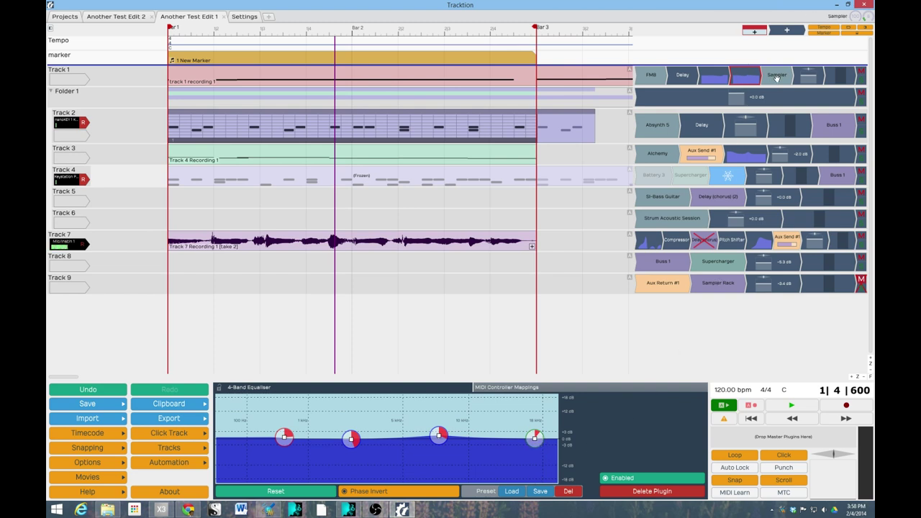
Add the Tracktion Reverb plugin to Track 1's plugin chain.
{"action": "left_click_drag", "start_coordinate": [786, 30], "coordinate": [751, 80]}
{"action": "mouse_move", "coordinate": [751, 98]}
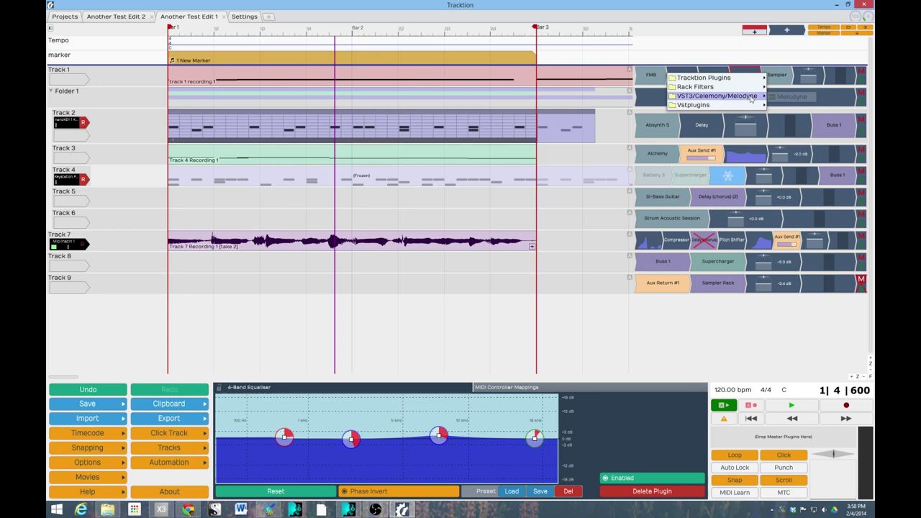
{"action": "mouse_move", "coordinate": [742, 78]}
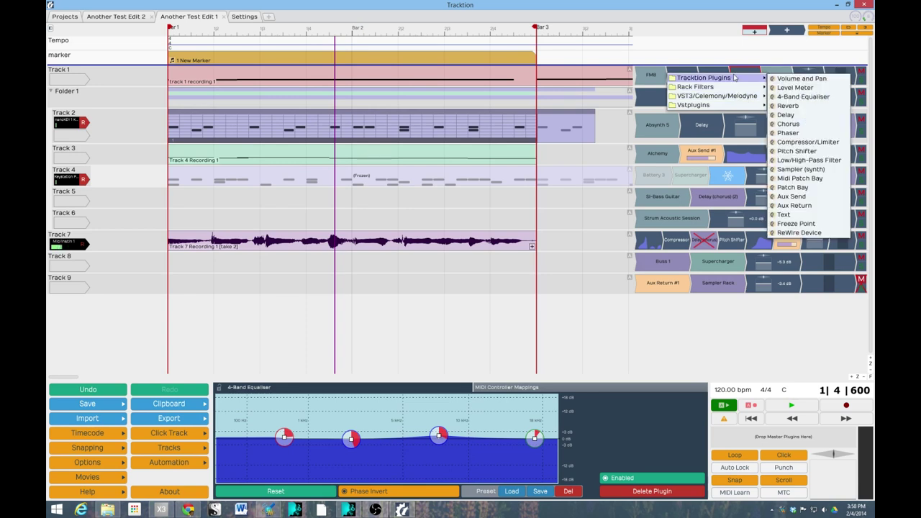
{"action": "left_click", "coordinate": [788, 106]}
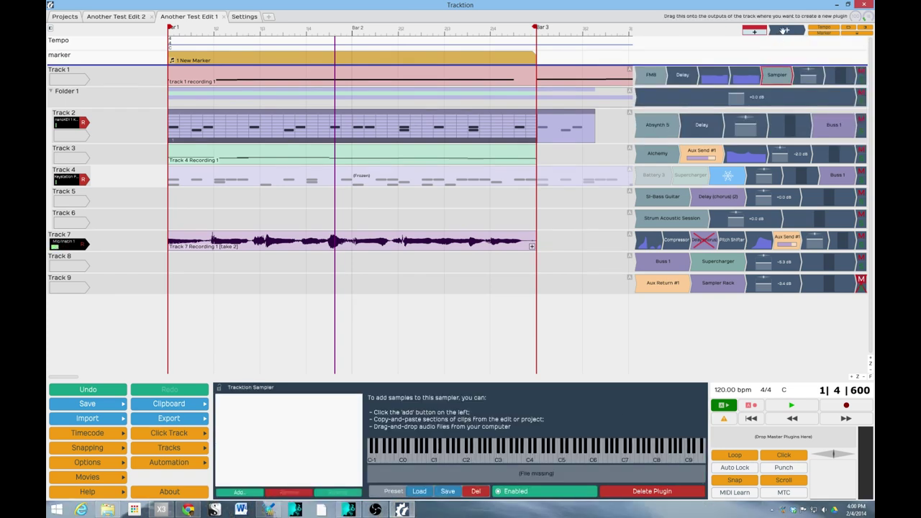
{"action": "left_click_drag", "start_coordinate": [786, 31], "coordinate": [739, 81]}
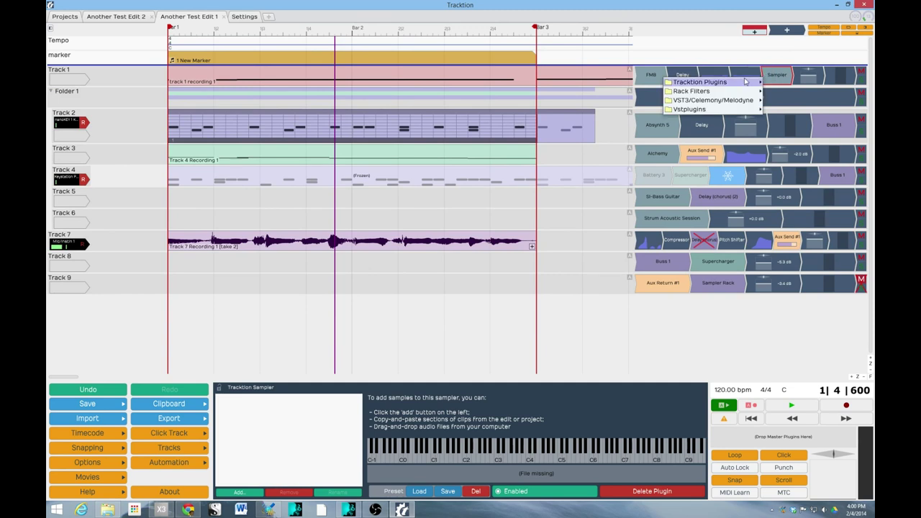
{"action": "mouse_move", "coordinate": [739, 81]}
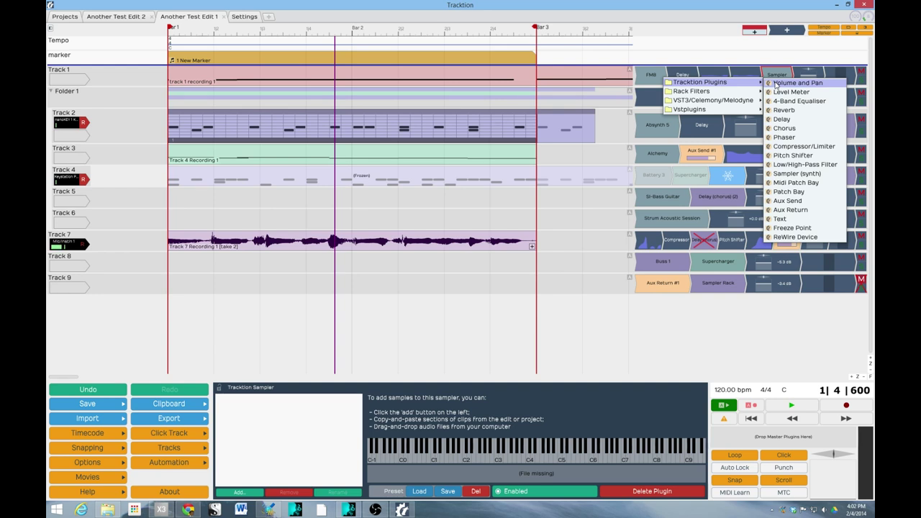
{"action": "left_click", "coordinate": [762, 52]}
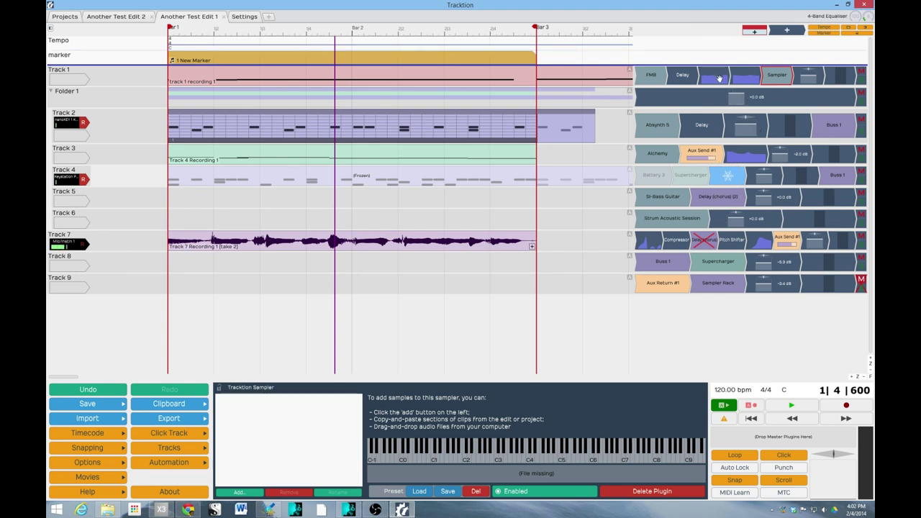
Show the 4-Band Equaliser, then select Track 1's Sampler and delete it.
{"action": "left_click", "coordinate": [742, 77]}
{"action": "left_click", "coordinate": [776, 75]}
{"action": "key", "text": "Delete"}
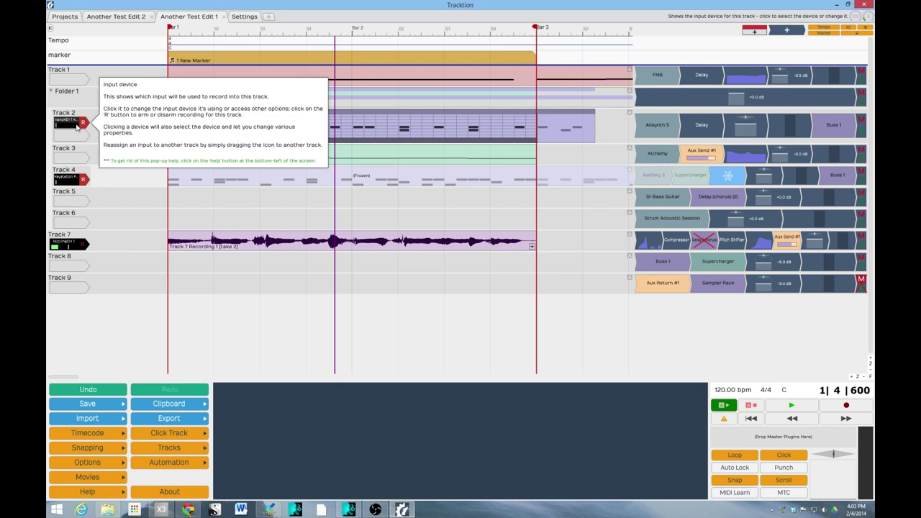
Reassign Track 4's MIDI input device to Track 2 and display Track 2's properties.
{"action": "mouse_move", "coordinate": [72, 126]}
{"action": "left_mouse_down"}
{"action": "mouse_move", "coordinate": [70, 159]}
{"action": "mouse_move", "coordinate": [72, 137]}
{"action": "left_mouse_up"}
{"action": "left_click", "coordinate": [93, 137]}
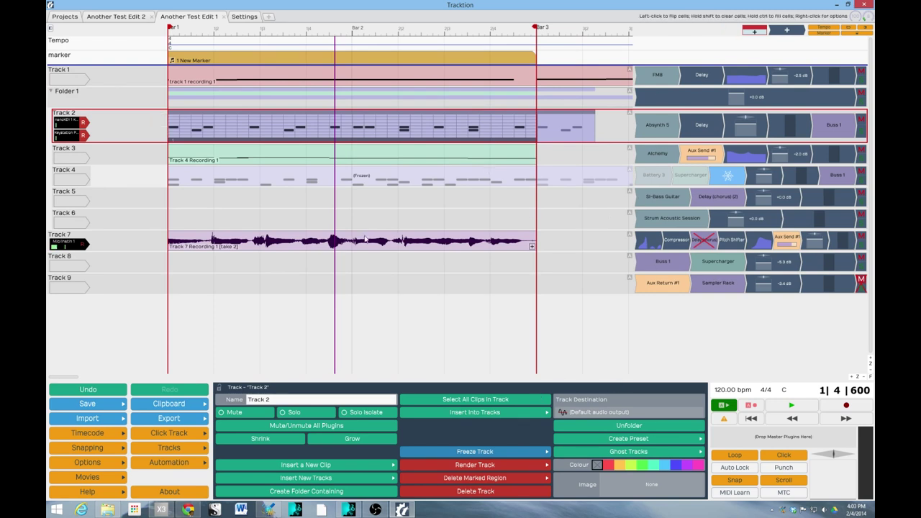
{"action": "mouse_move", "coordinate": [501, 221]}
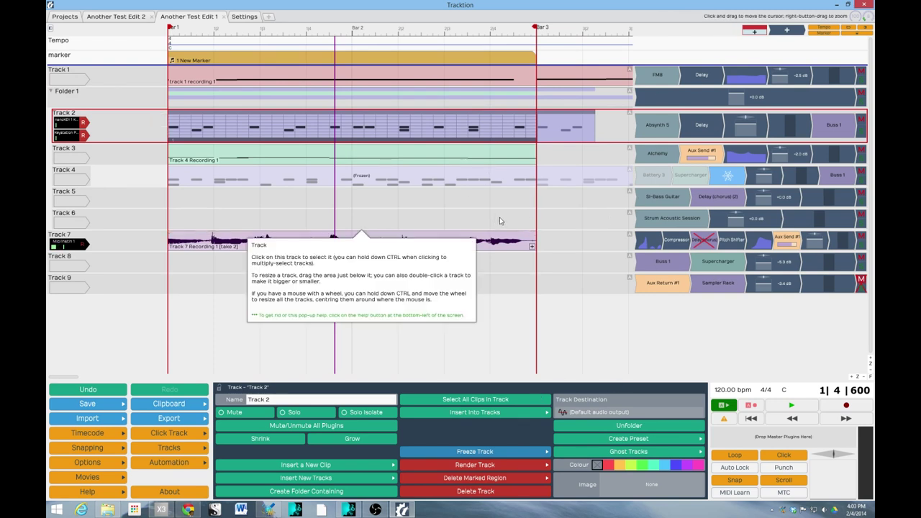
{"action": "mouse_move", "coordinate": [629, 349]}
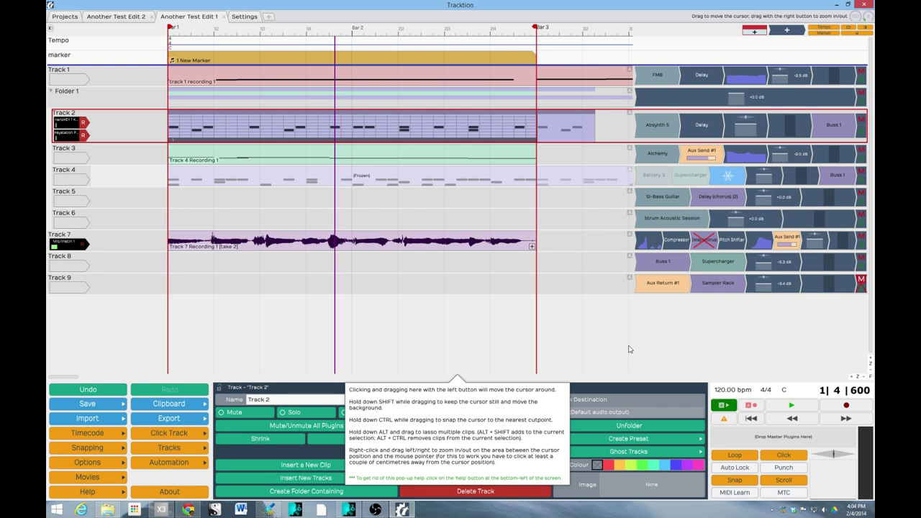
{"action": "left_click", "coordinate": [165, 16]}
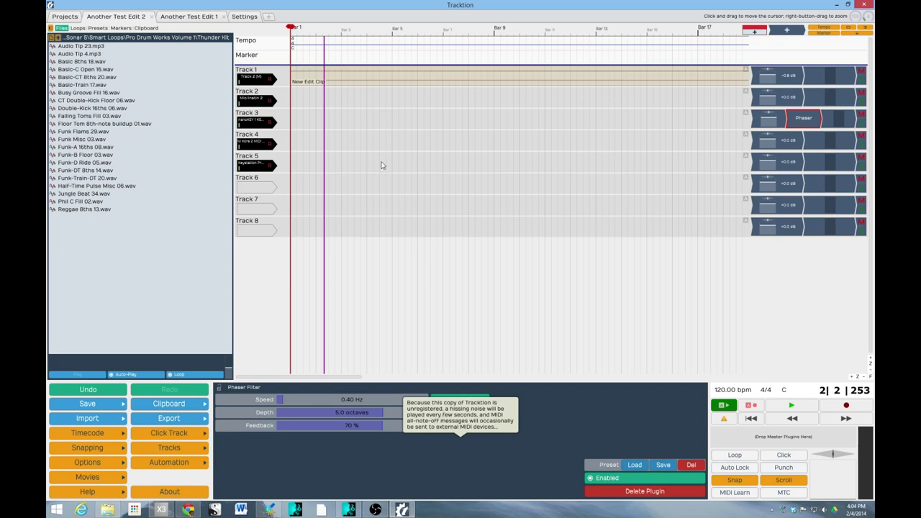
{"action": "mouse_move", "coordinate": [382, 165]}
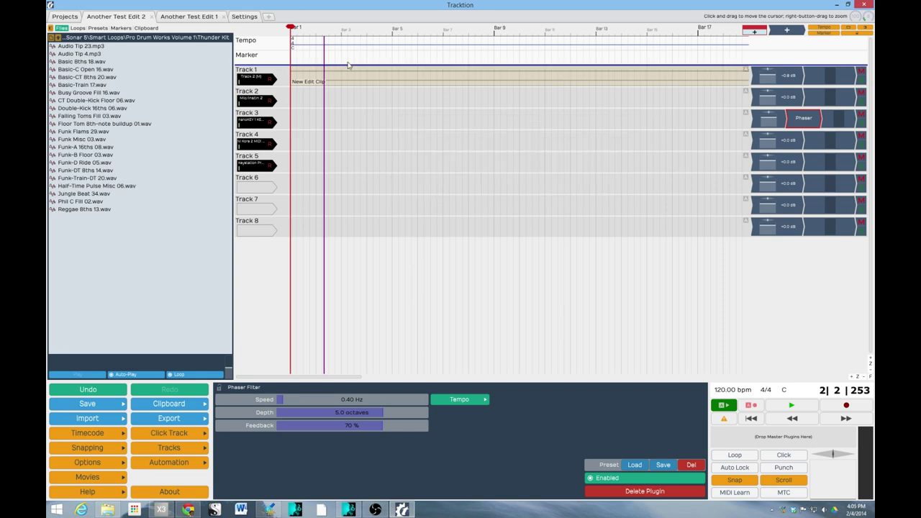
{"action": "mouse_move", "coordinate": [347, 65]}
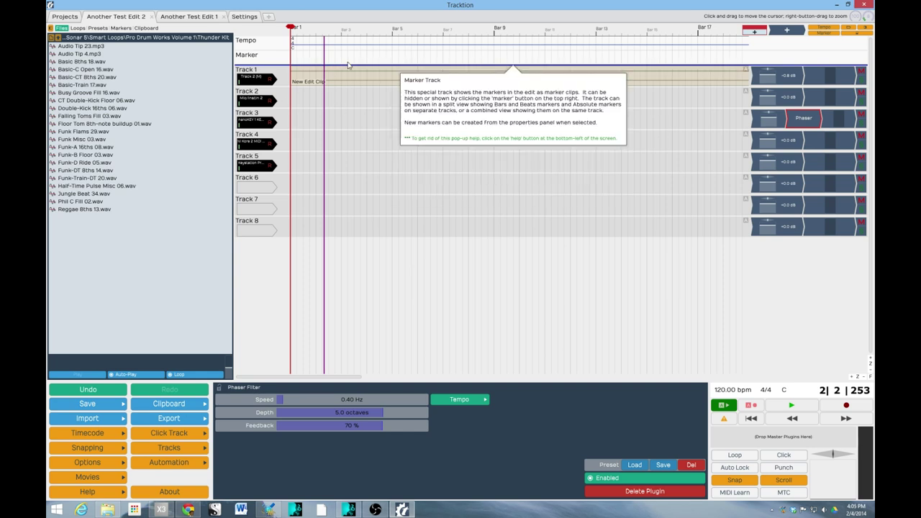
{"action": "key", "text": "ctrl+Tab"}
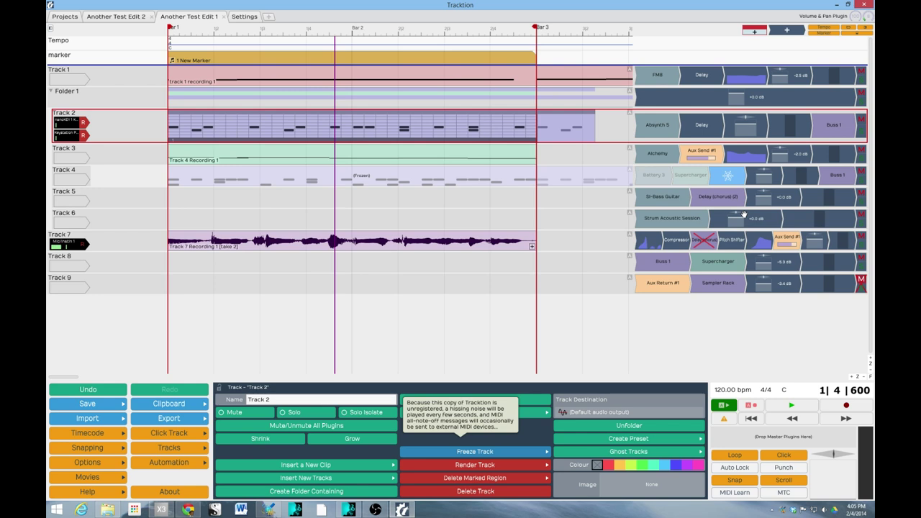
Return the playhead to the start of the edit at 1|1|000.
{"action": "mouse_move", "coordinate": [743, 215]}
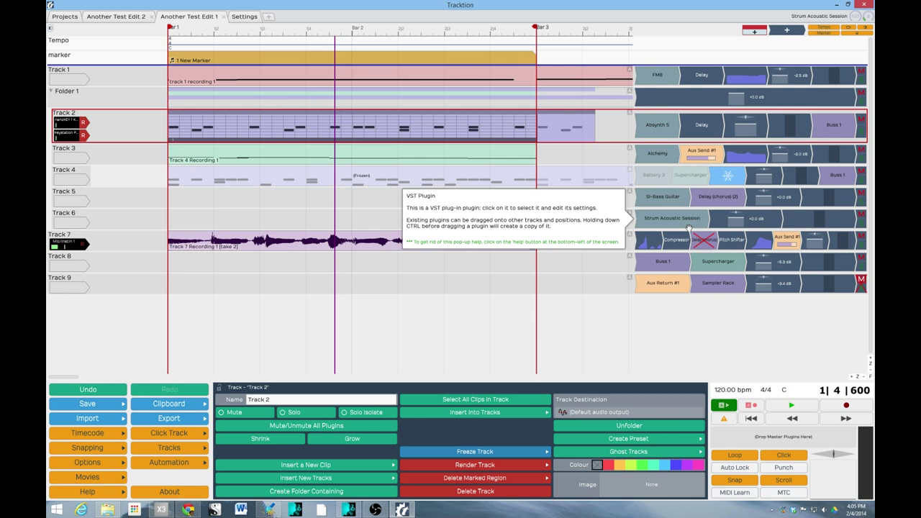
{"action": "key", "text": "space"}
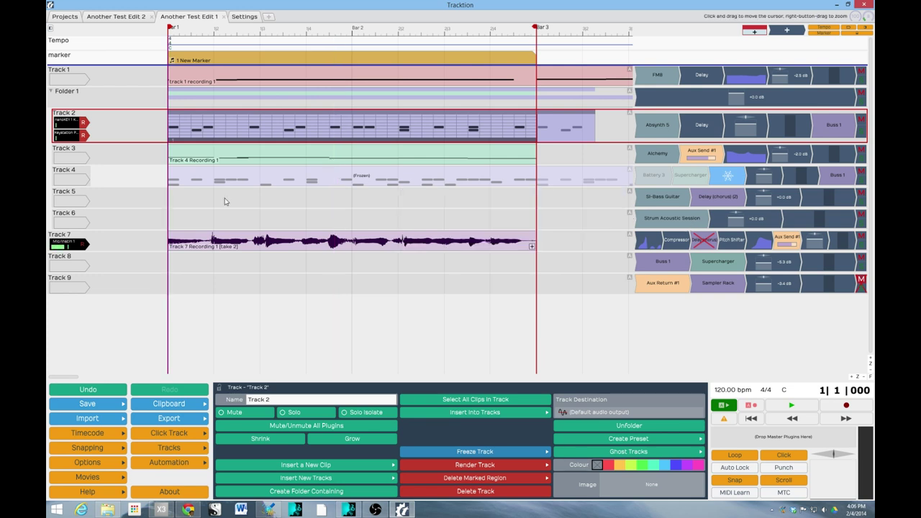